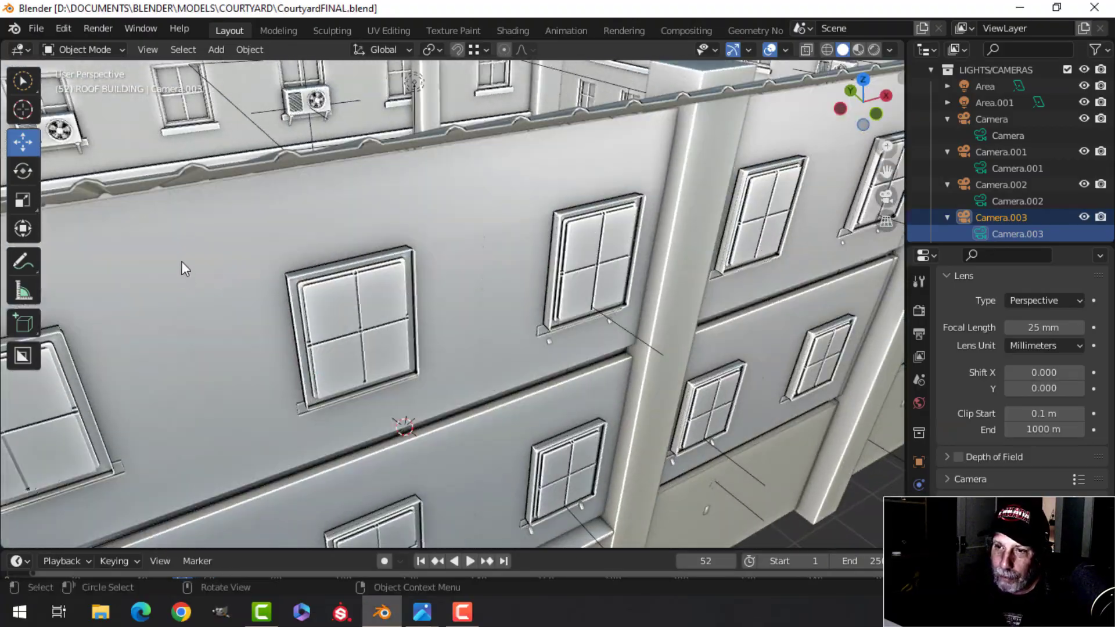
Examine the modular window, door and blank wall panels beside the courtyard building, and clear the camera selection
scroll(181, 261, down, 12)
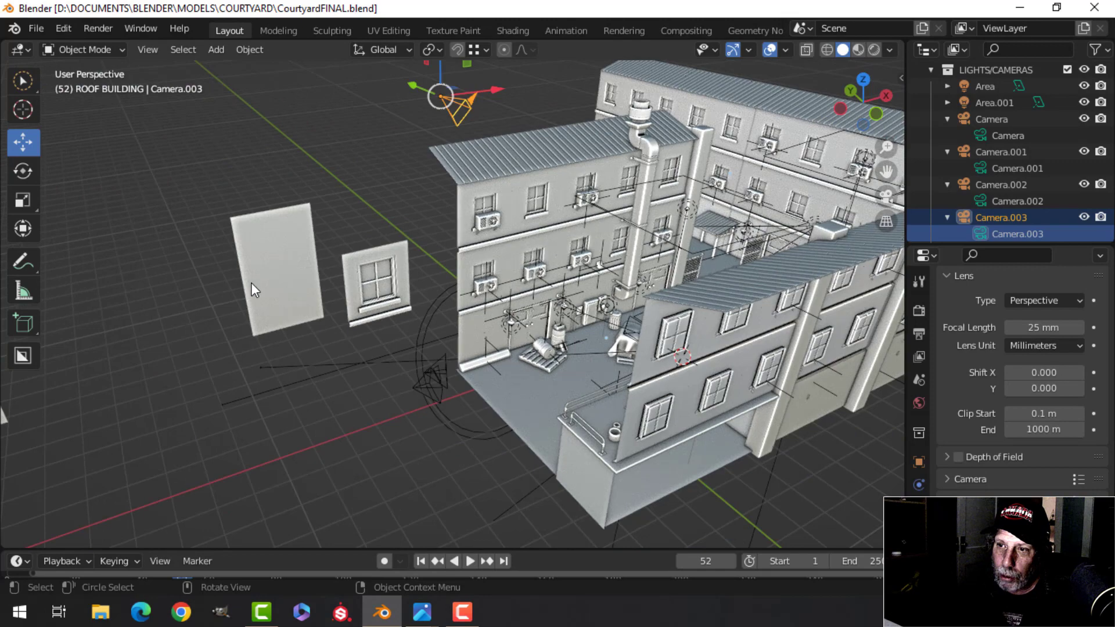
shift+middle_drag(251, 282, 384, 259)
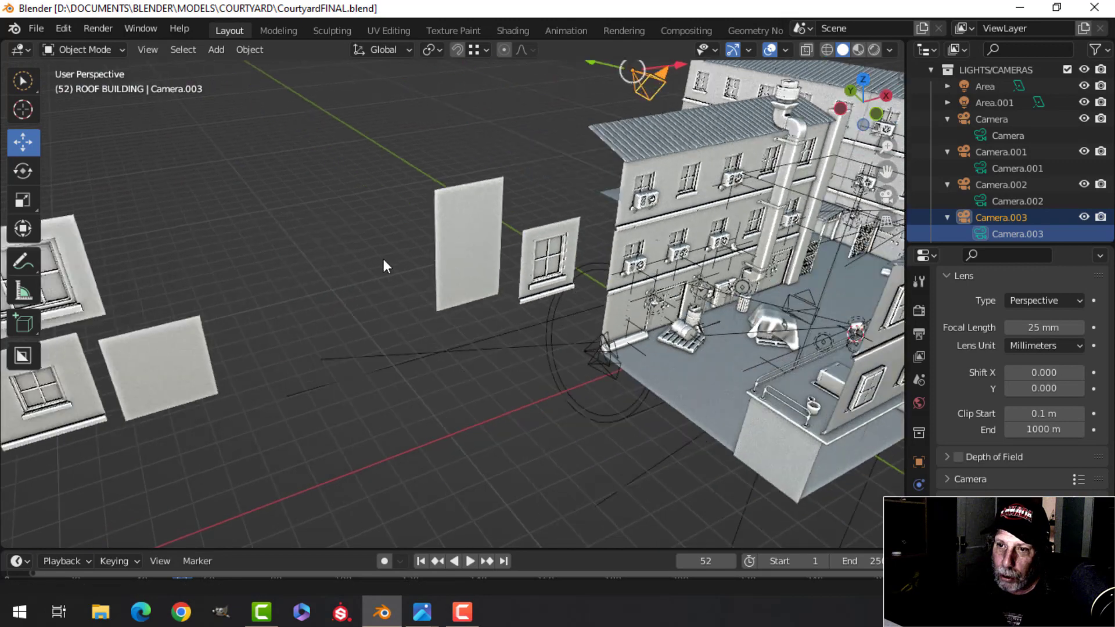
scroll(302, 281, down, 5)
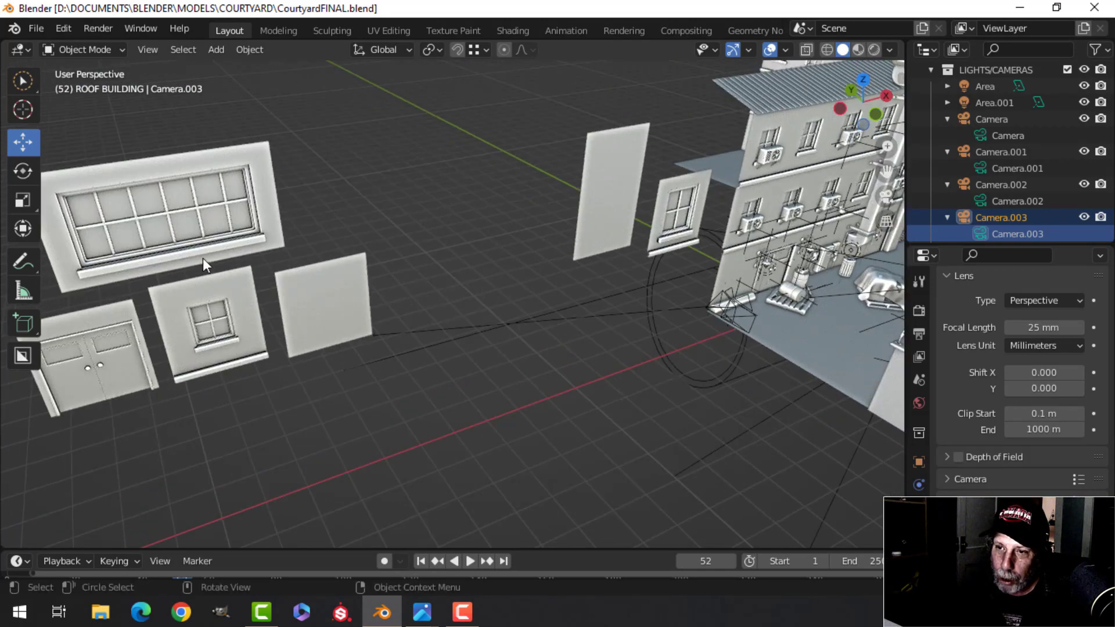
scroll(179, 278, down, 5)
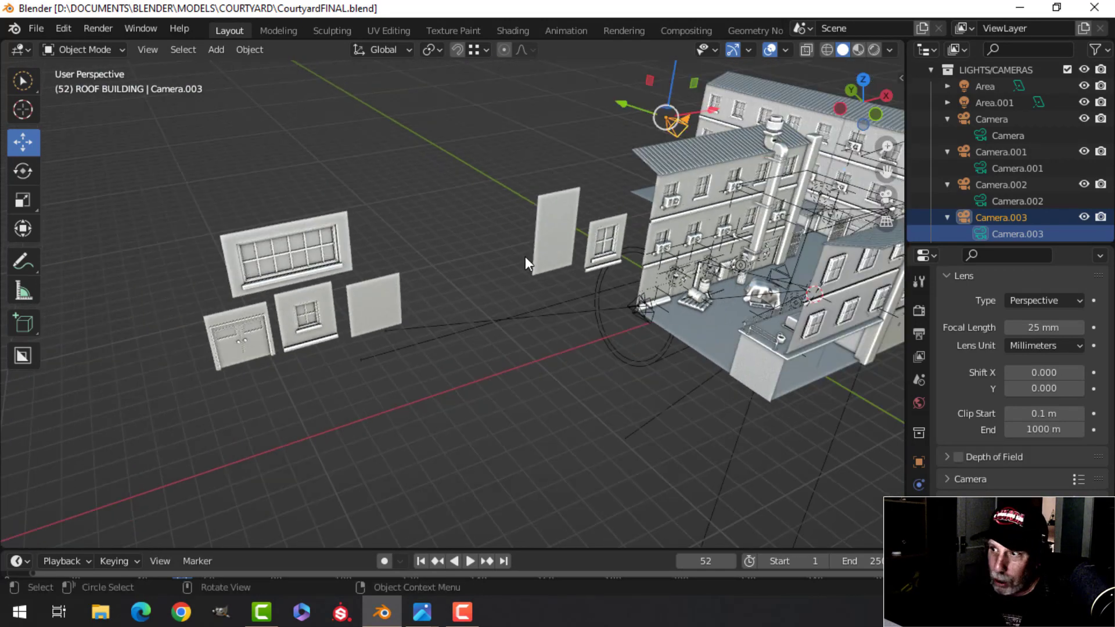
mouse_move(525, 256)
shift+middle_down()
mouse_move(535, 238)
mouse_move(533, 253)
shift+middle_up()
scroll(533, 253, up, 6)
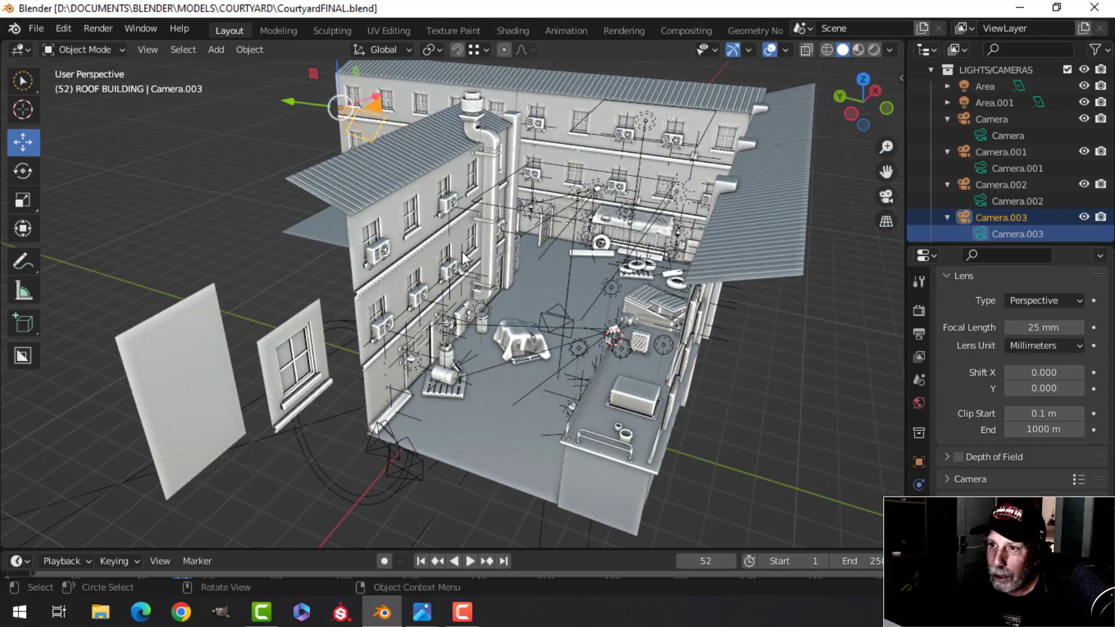
scroll(463, 259, up, 8)
key(alt+a)
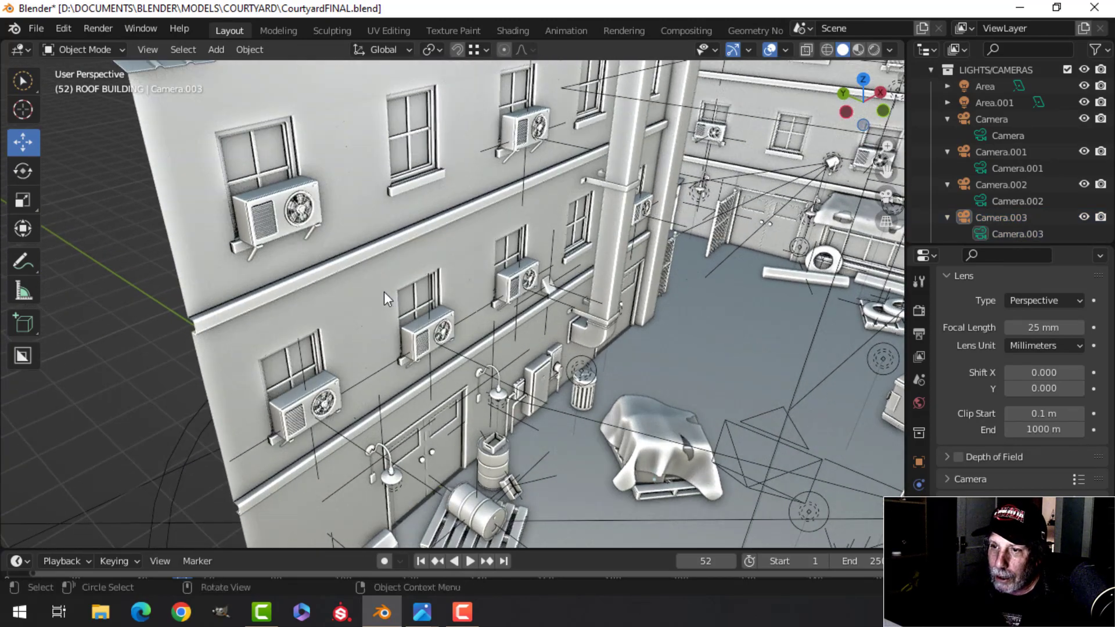
Select several wall-mounted air conditioners one after another to inspect the repeated units along the building with the large duct
scroll(383, 284, up, 3)
click(193, 196)
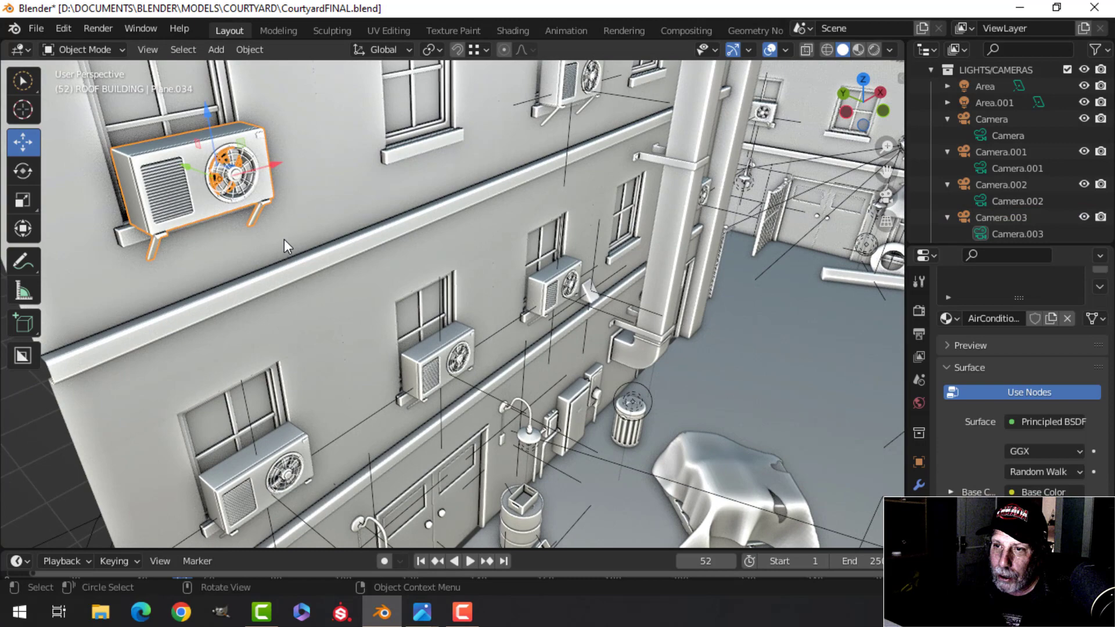
scroll(284, 241, down, 2)
shift+middle_drag(286, 255, 326, 225)
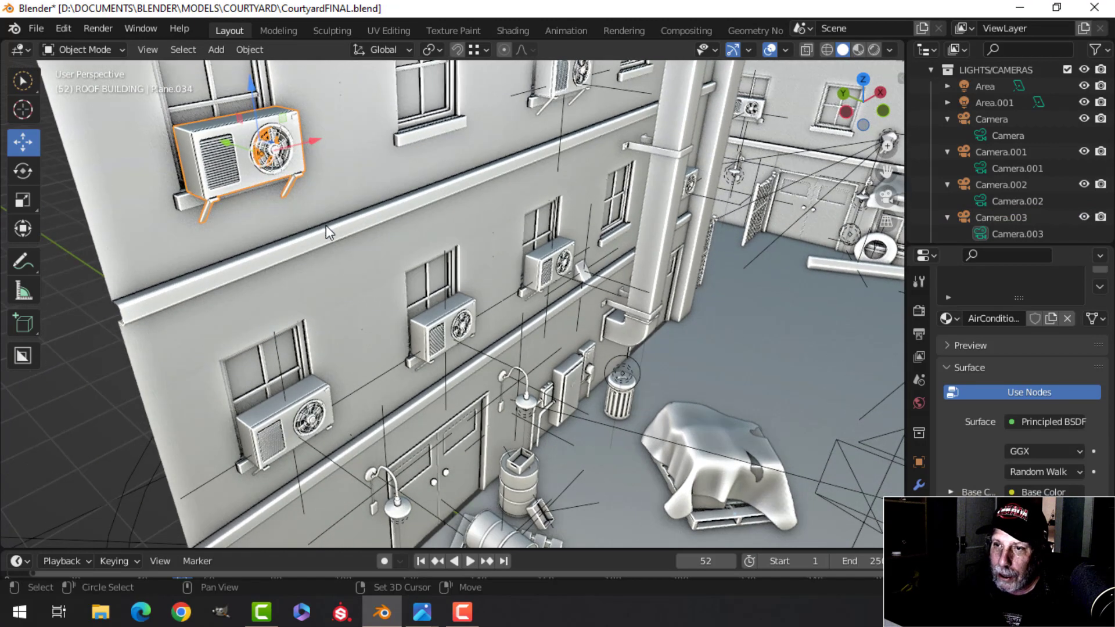
click(306, 413)
scroll(216, 367, up, 3)
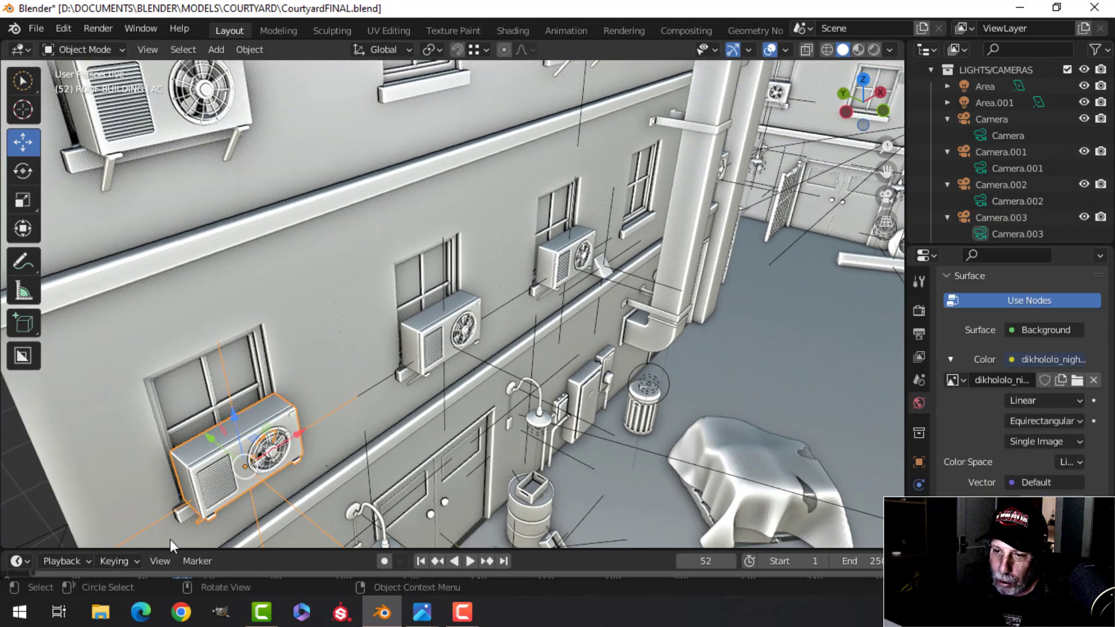
middle_drag(483, 382, 433, 301)
scroll(406, 313, up, 3)
click(371, 336)
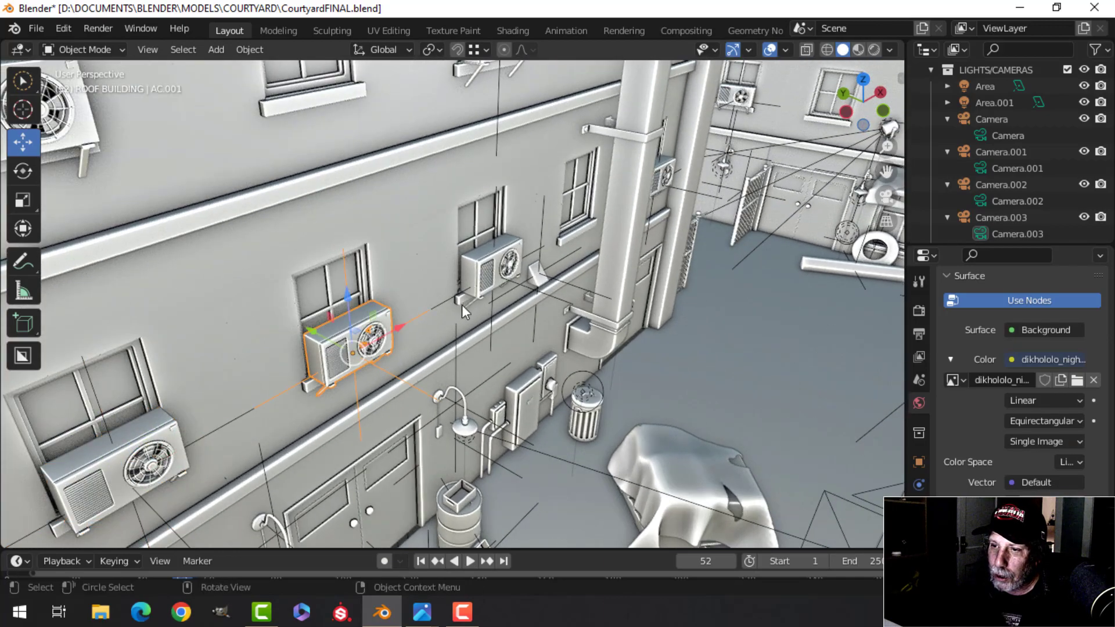
click(501, 268)
scroll(501, 268, down, 3)
middle_drag(501, 268, 488, 339)
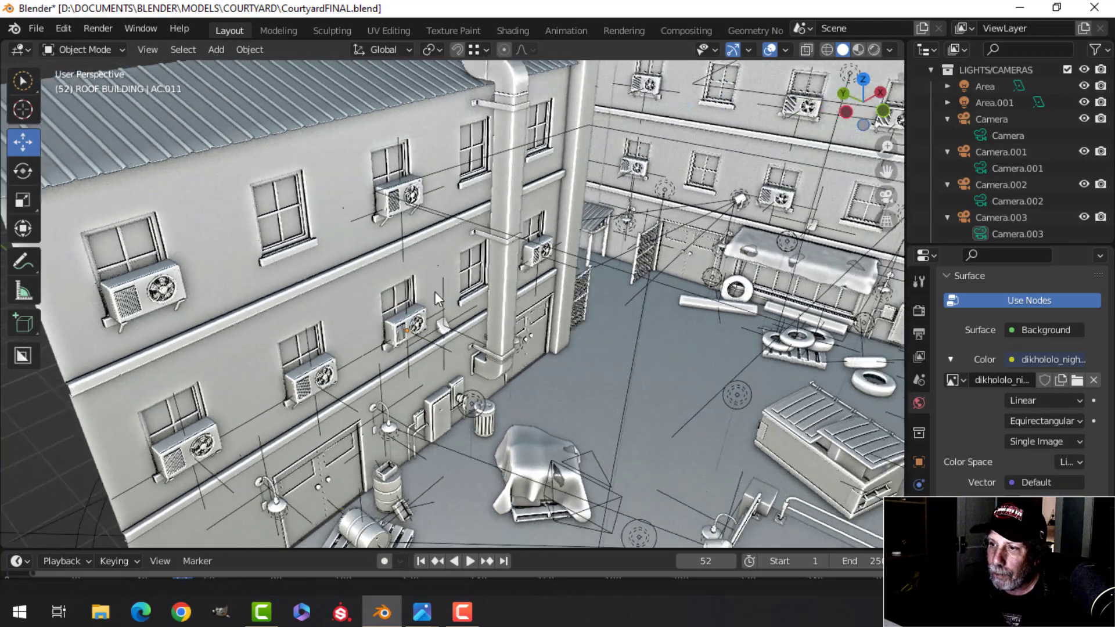
Examine the courtyard floor props from the open end and select the trash can next to the low building's double doors
mouse_move(435, 291)
middle_down()
mouse_move(532, 279)
mouse_move(464, 346)
mouse_move(471, 305)
middle_up()
mouse_move(430, 409)
shift+middle_down()
mouse_move(445, 286)
mouse_move(371, 371)
mouse_move(403, 313)
mouse_move(385, 337)
shift+middle_up()
scroll(445, 285, up, 2)
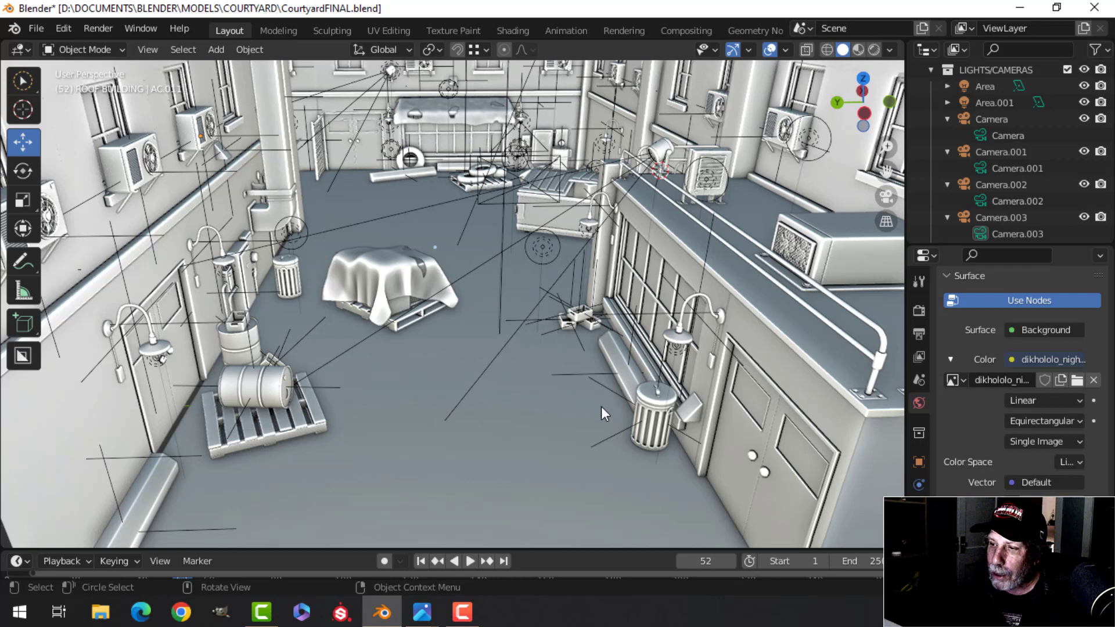
click(650, 411)
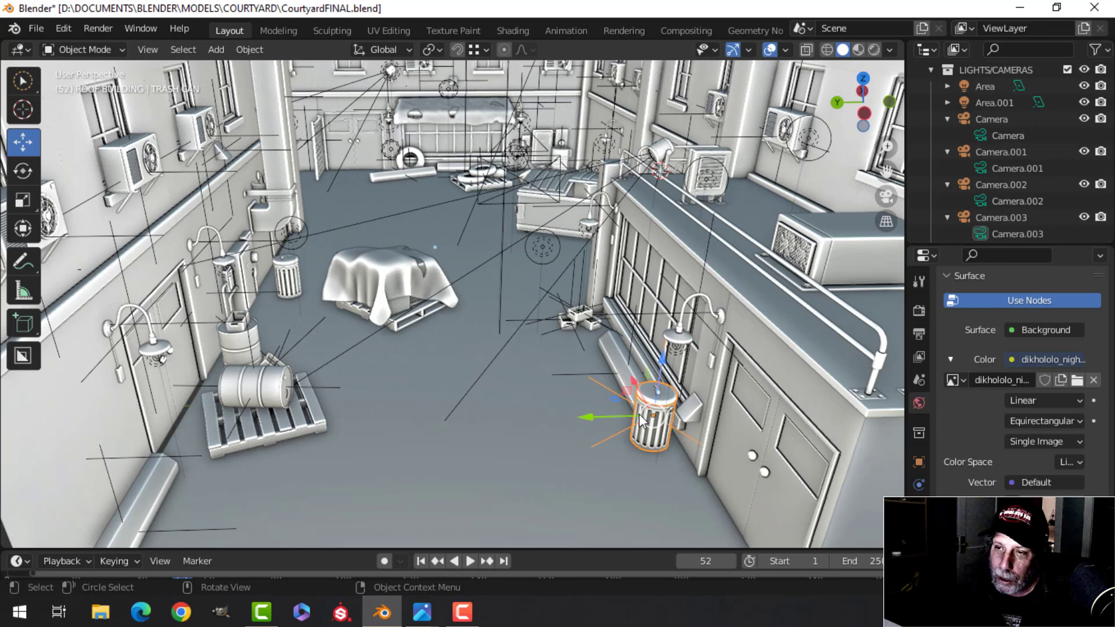
Try moving the trash can beside the electrical box along the Y axis, and undo the move
click(284, 280)
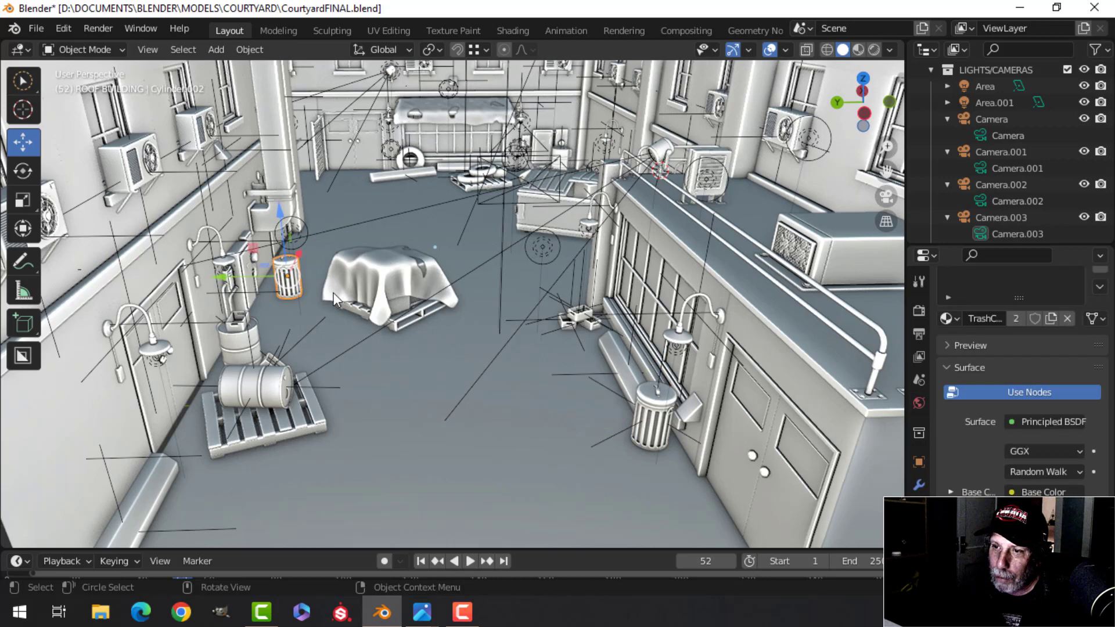
key(g)
key(y)
click(245, 280)
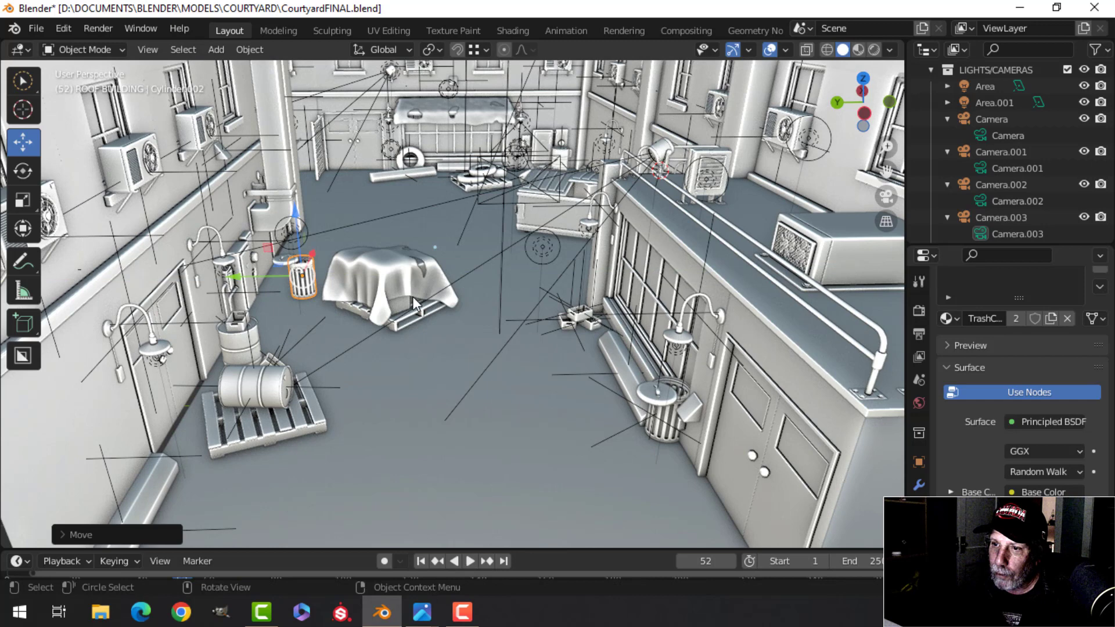
key(ctrl+z)
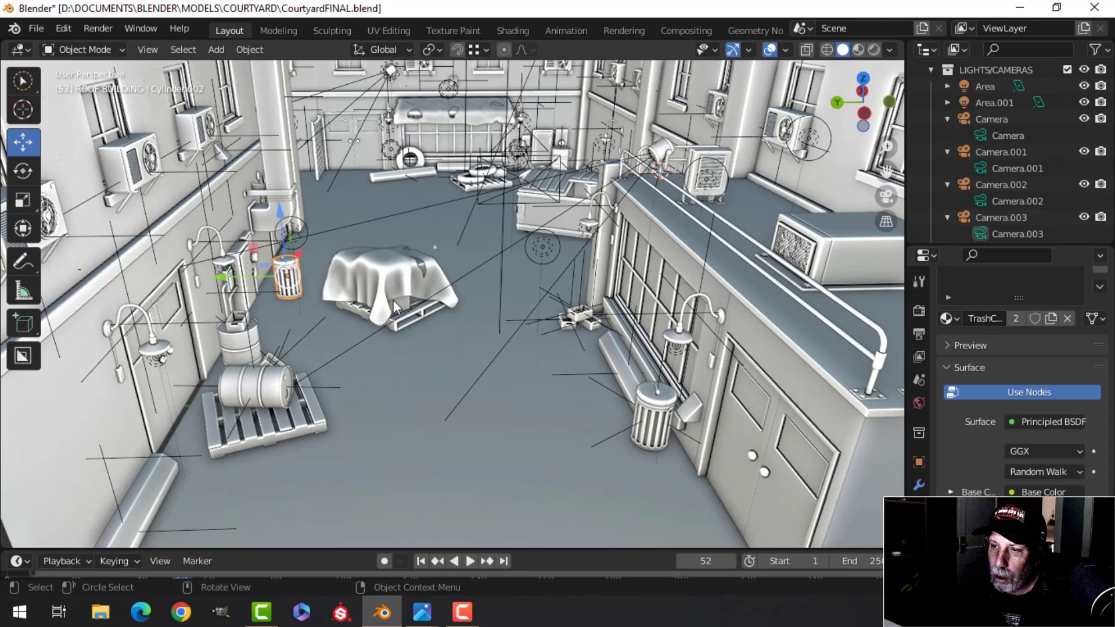
Inspect the torn cloth over the rear window and the tire lying behind the dumpster by selecting them
scroll(478, 196, up, 4)
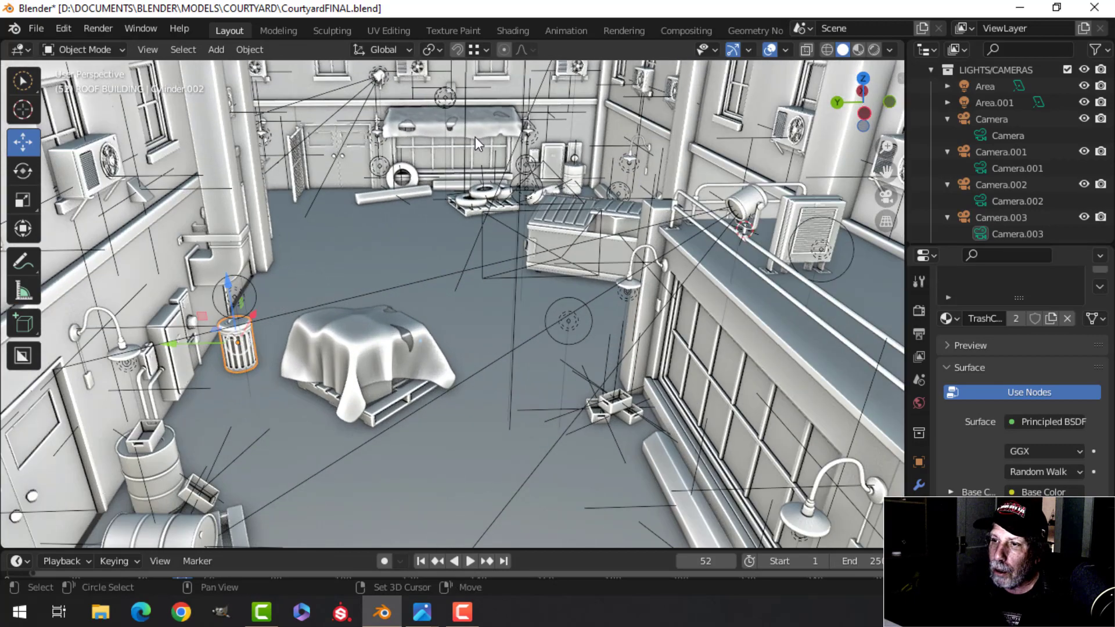
scroll(475, 138, down, 3)
click(471, 185)
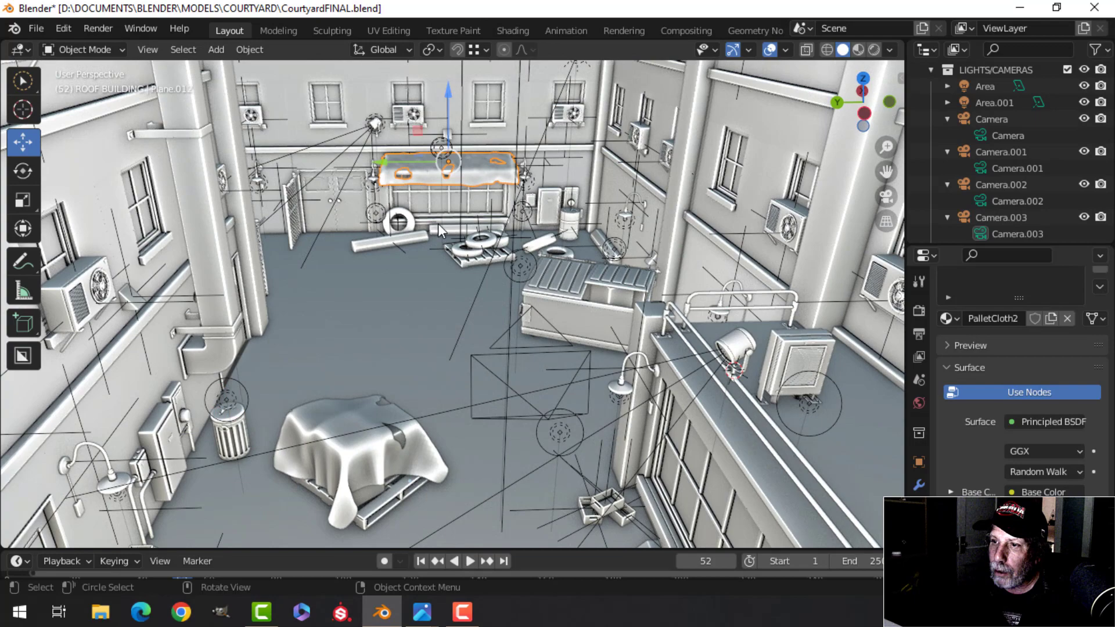
scroll(455, 211, up, 3)
middle_drag(455, 211, 473, 250)
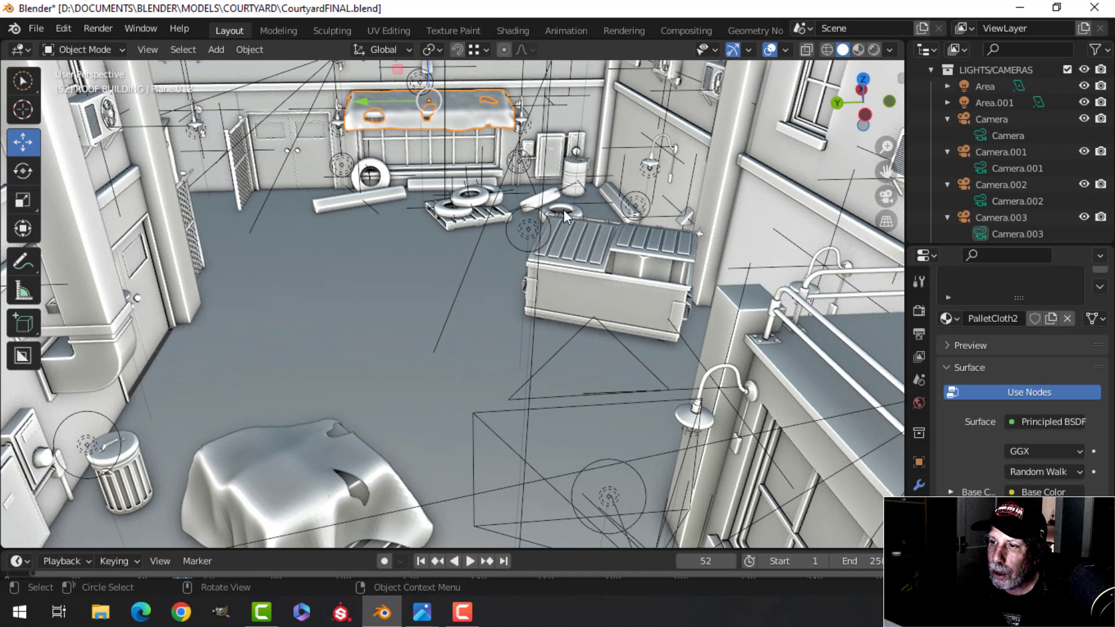
click(579, 210)
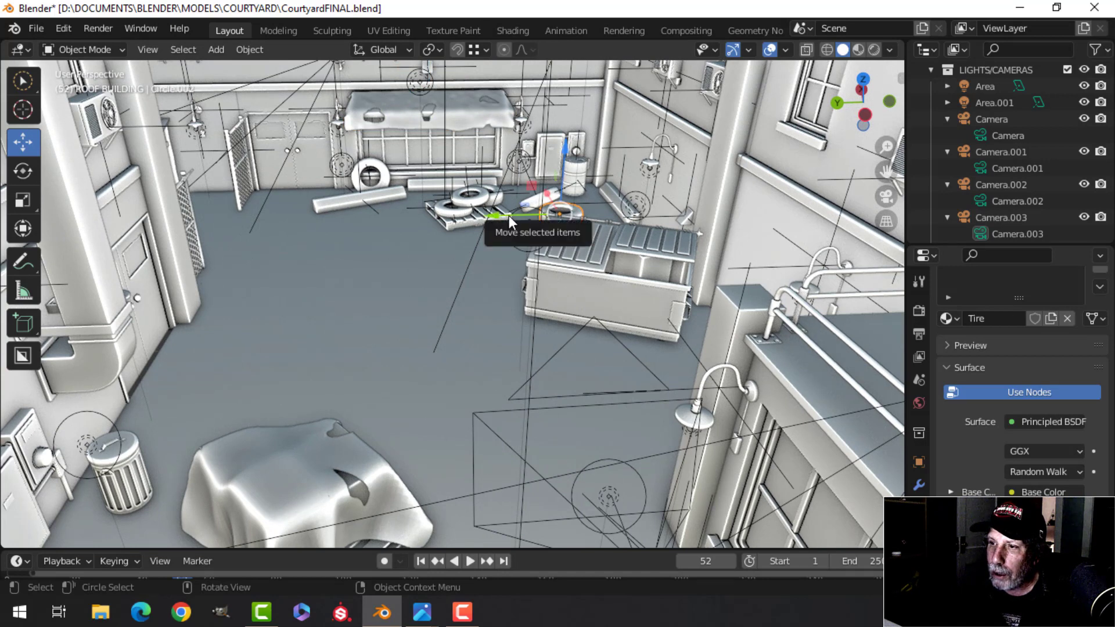
drag(509, 215, 559, 228)
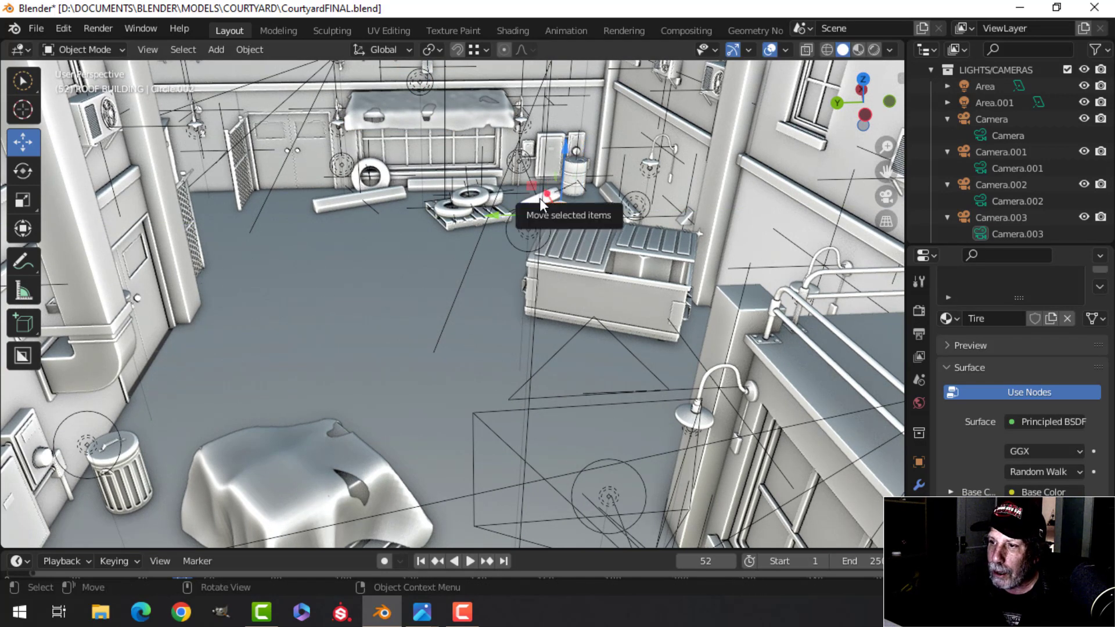
click(541, 199)
click(561, 226)
Examine the vent box, condenser unit, spotlight and railings on the low building's flat roof
middle_drag(561, 228, 636, 309)
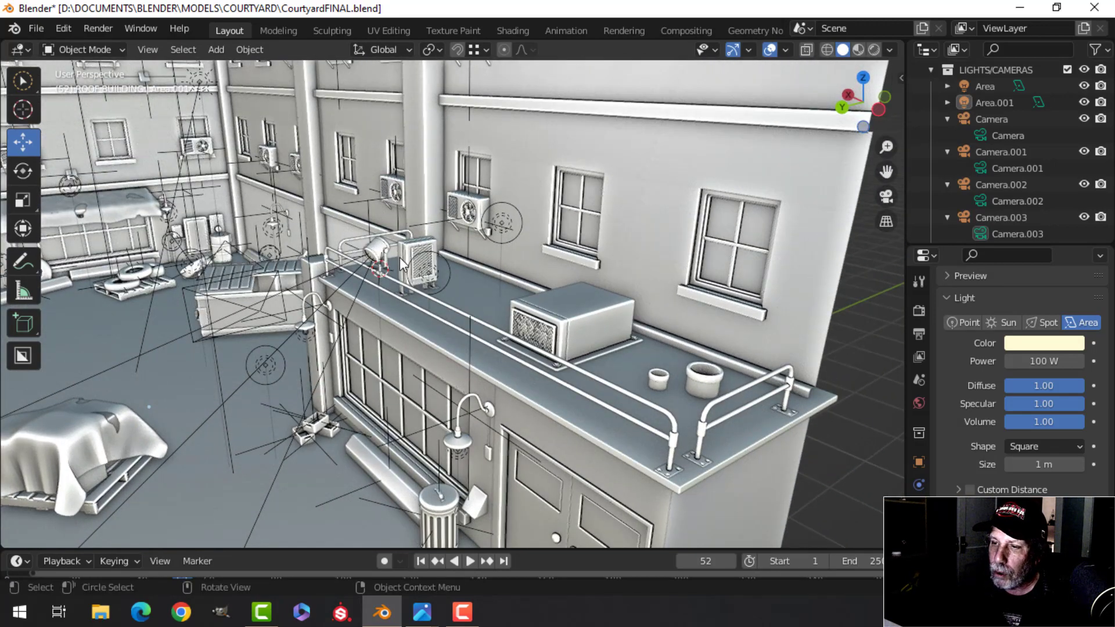
scroll(403, 263, up, 3)
scroll(594, 336, up, 2)
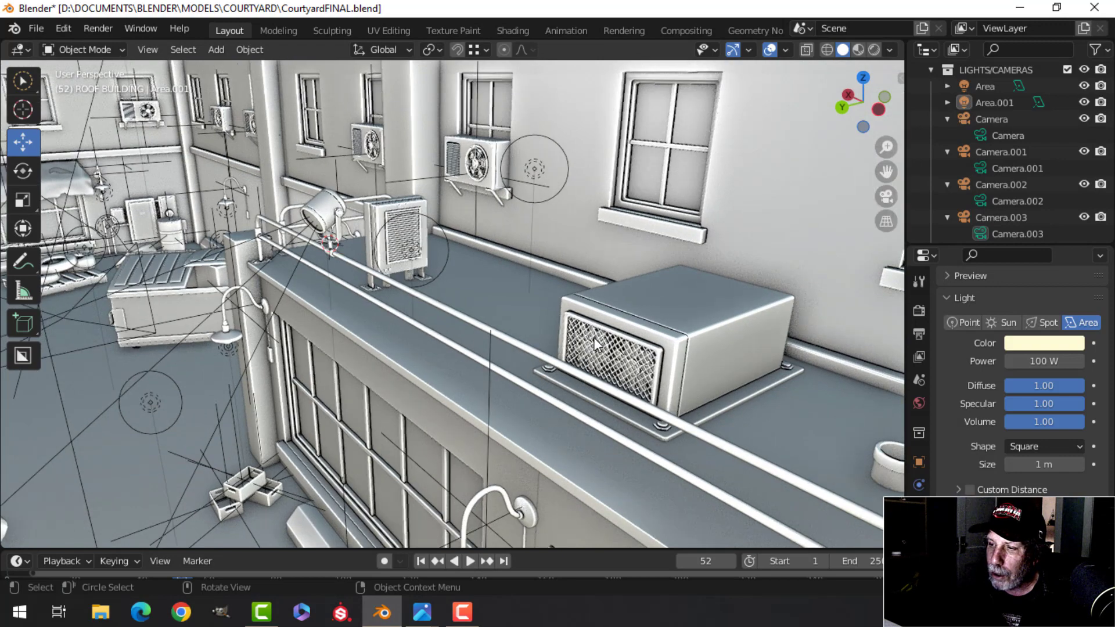
scroll(652, 364, down, 2)
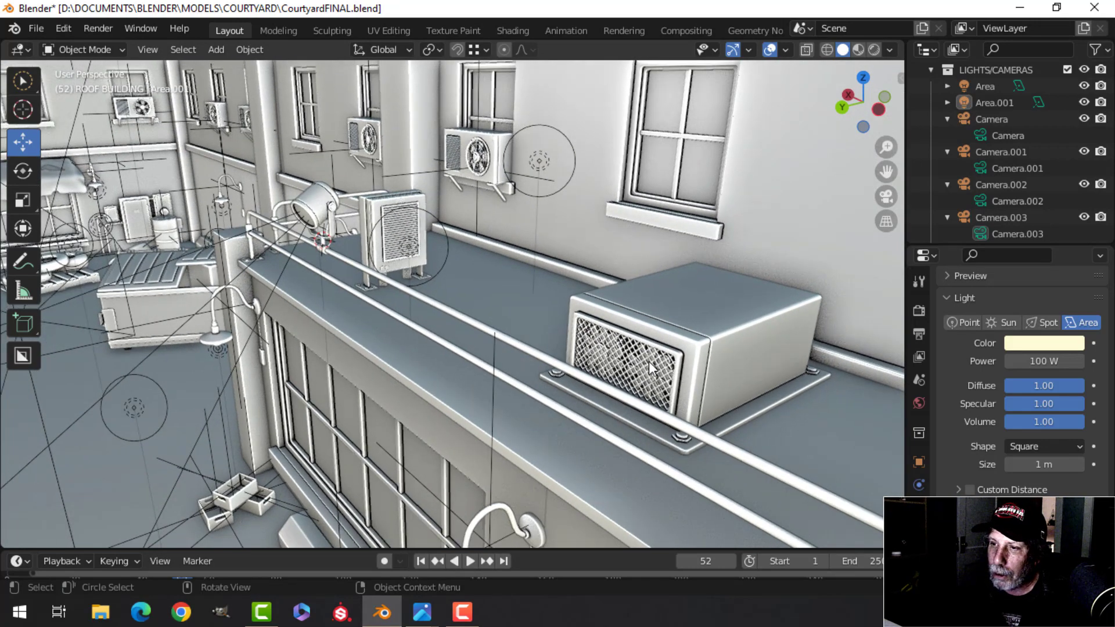
scroll(427, 287, down, 1)
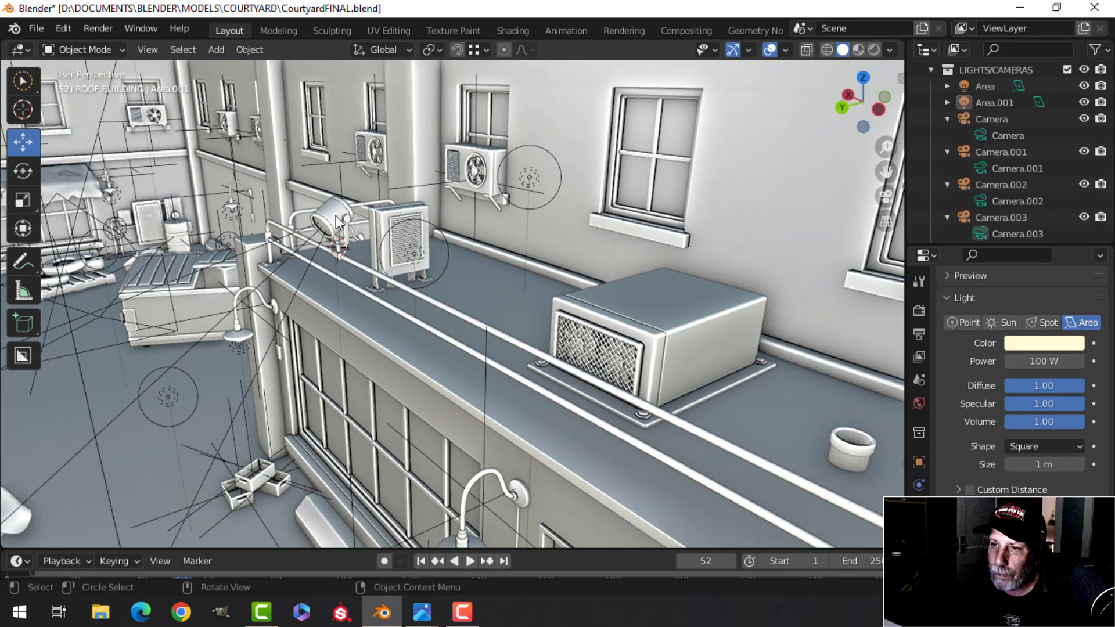
scroll(453, 246, down, 2)
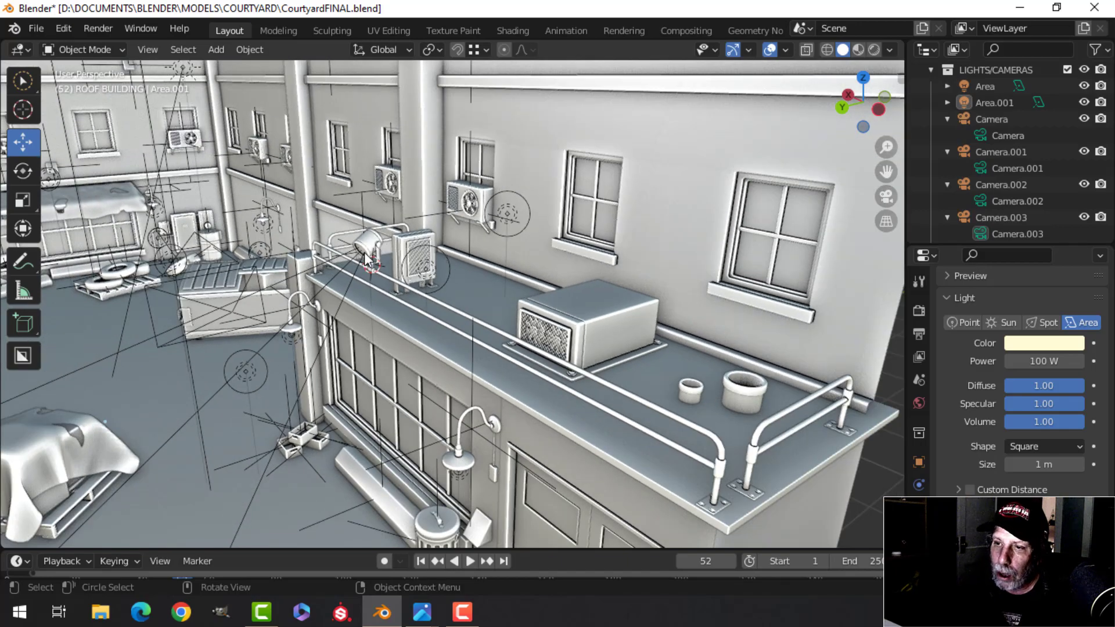
scroll(407, 272, up, 1)
scroll(430, 270, down, 6)
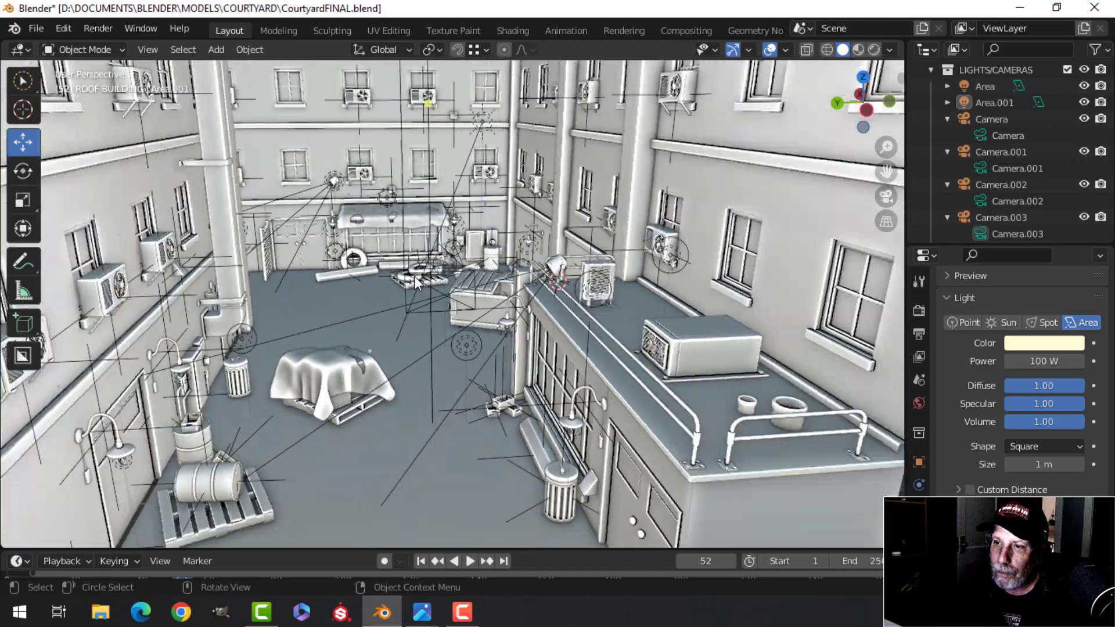
Examine the rear of the courtyard, including the small metal-roofed shelter, chain-link gates, tires and cloth canopy
middle_drag(414, 276, 392, 401)
scroll(584, 196, up, 5)
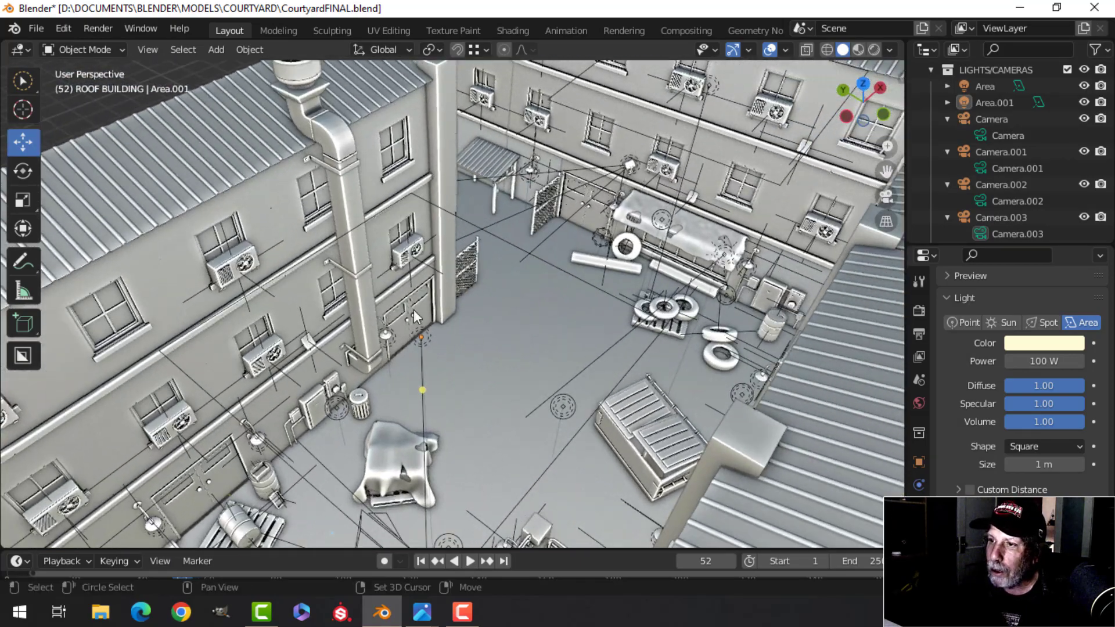
scroll(491, 145, up, 2)
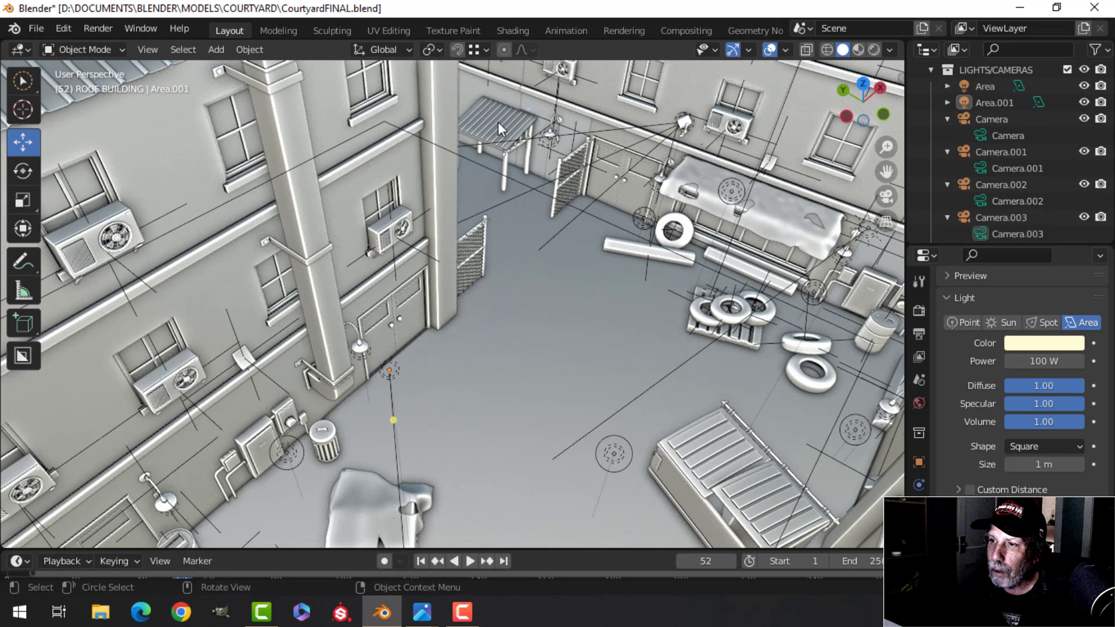
scroll(497, 122, up, 3)
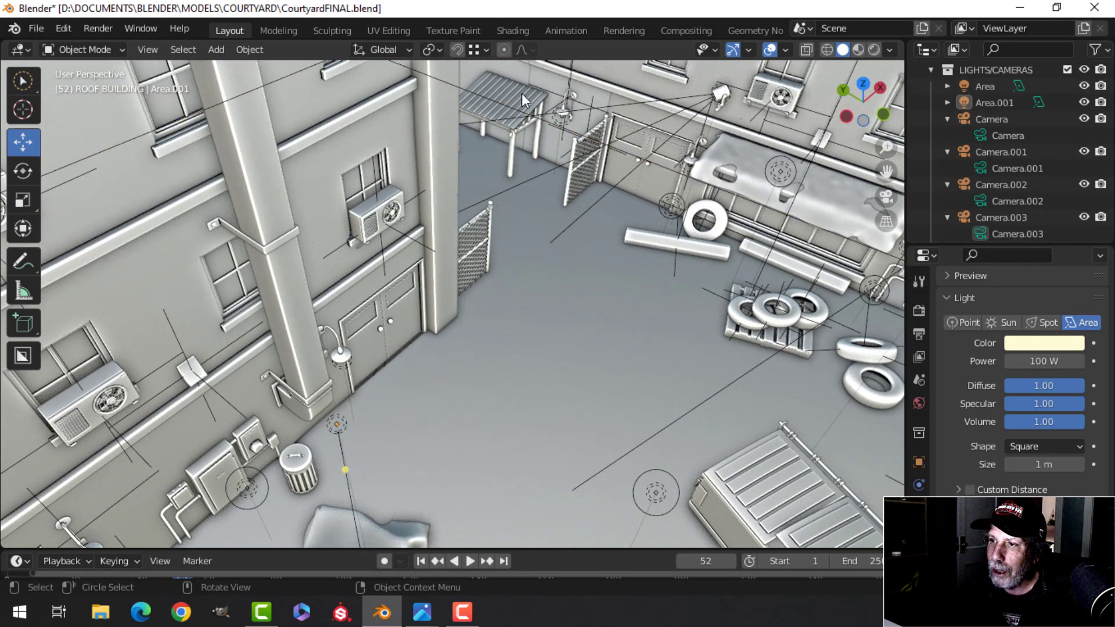
scroll(532, 131, down, 1)
scroll(514, 110, down, 8)
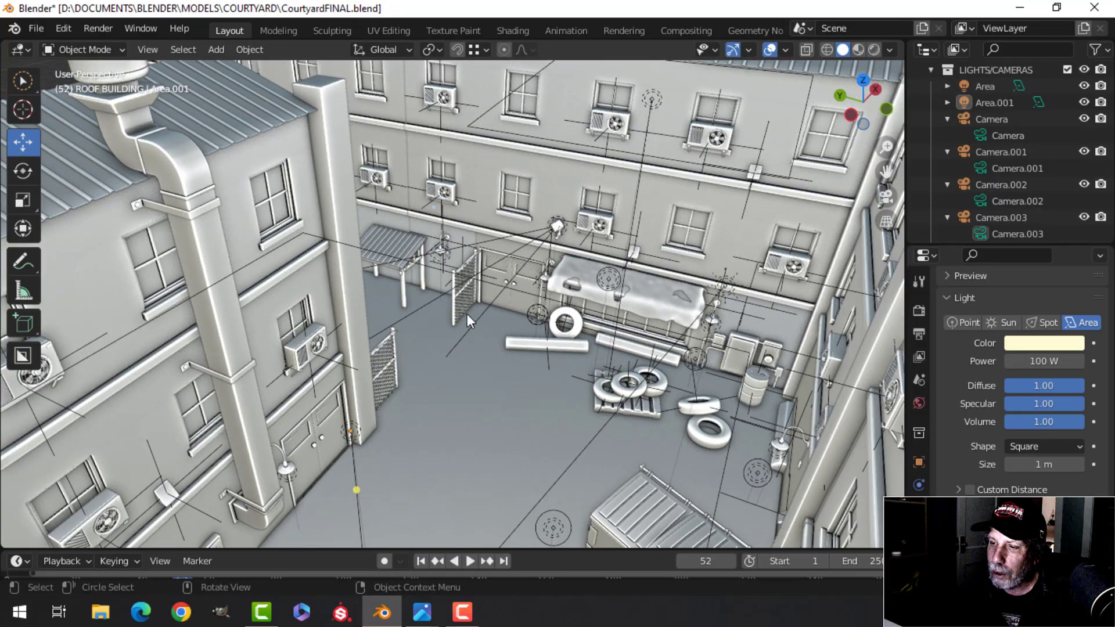
middle_drag(467, 314, 455, 408)
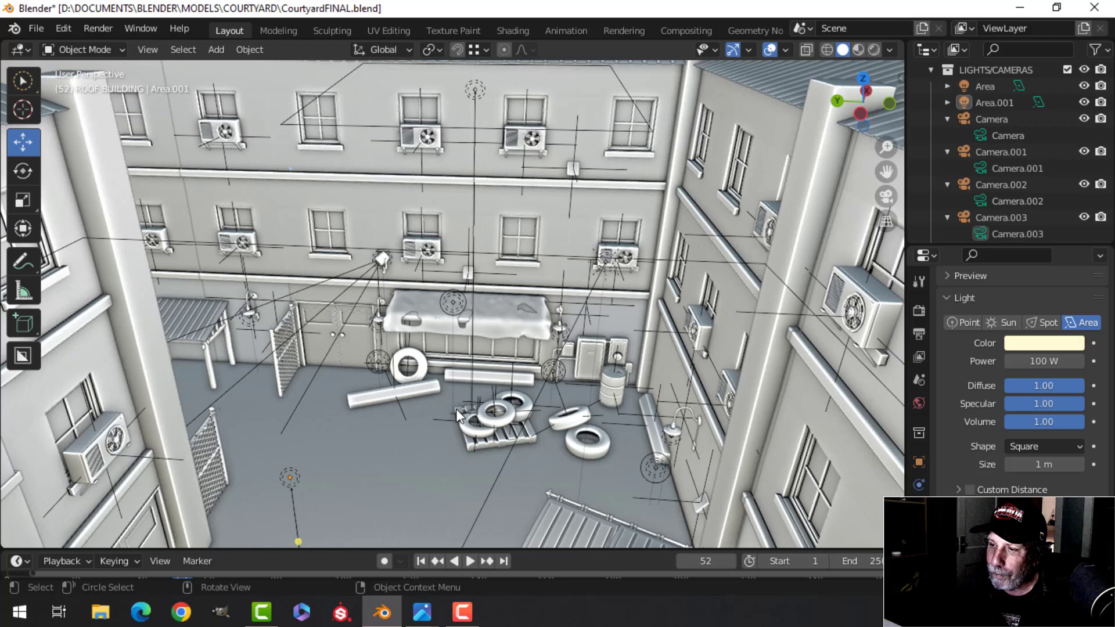
Select the barrier on the ground before the rear window and inspect the matching barriers along the courtyard's side walls
click(374, 397)
scroll(481, 445, down, 6)
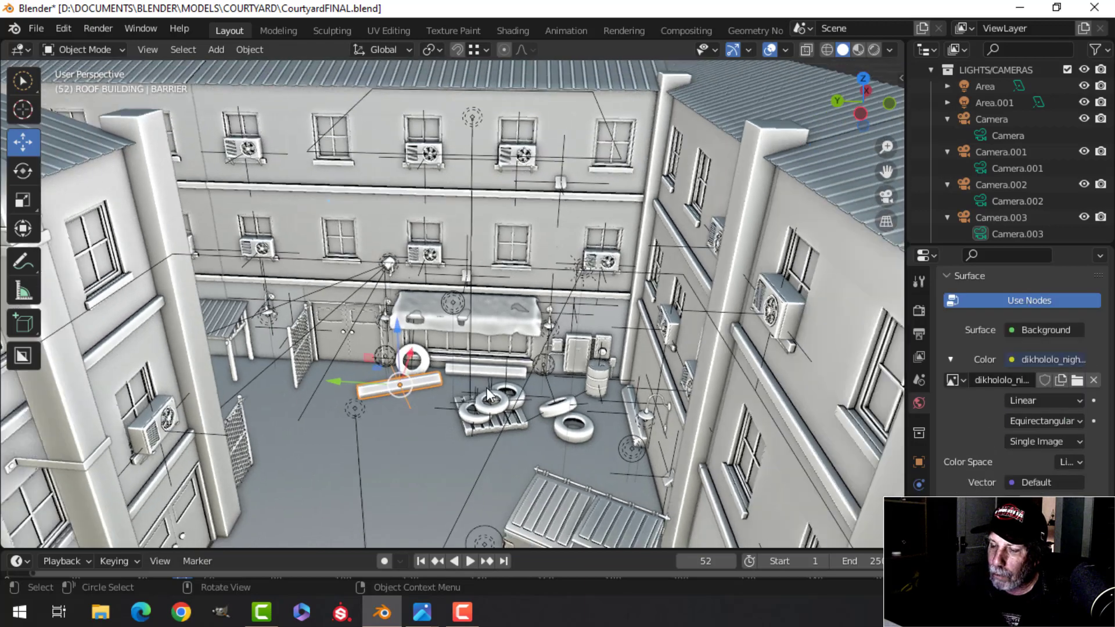
scroll(480, 445, up, 8)
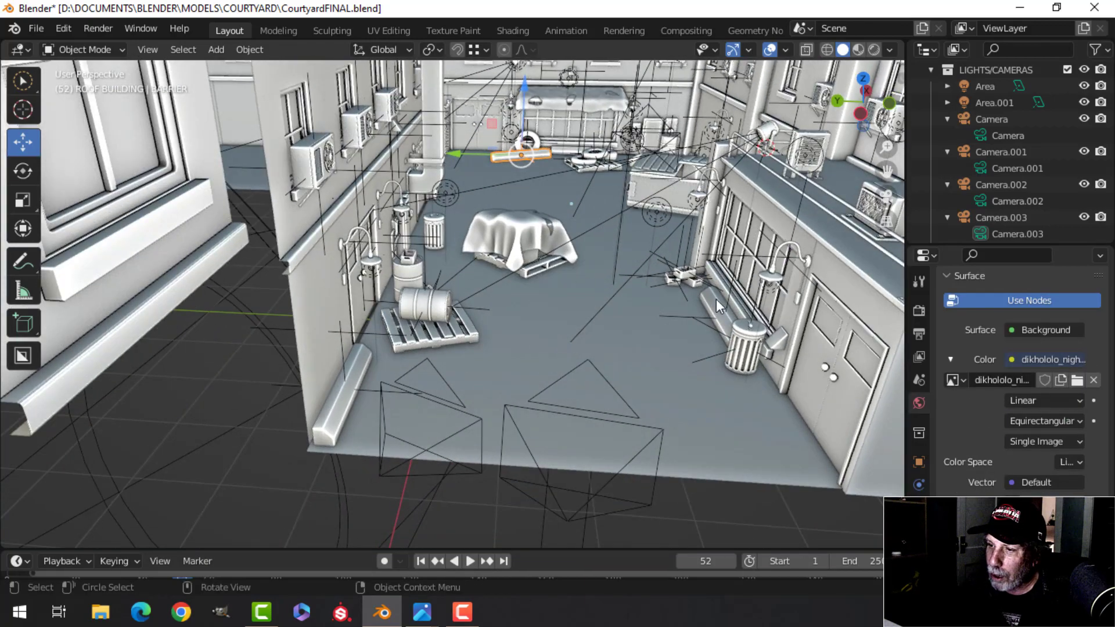
shift+middle_drag(524, 323, 337, 364)
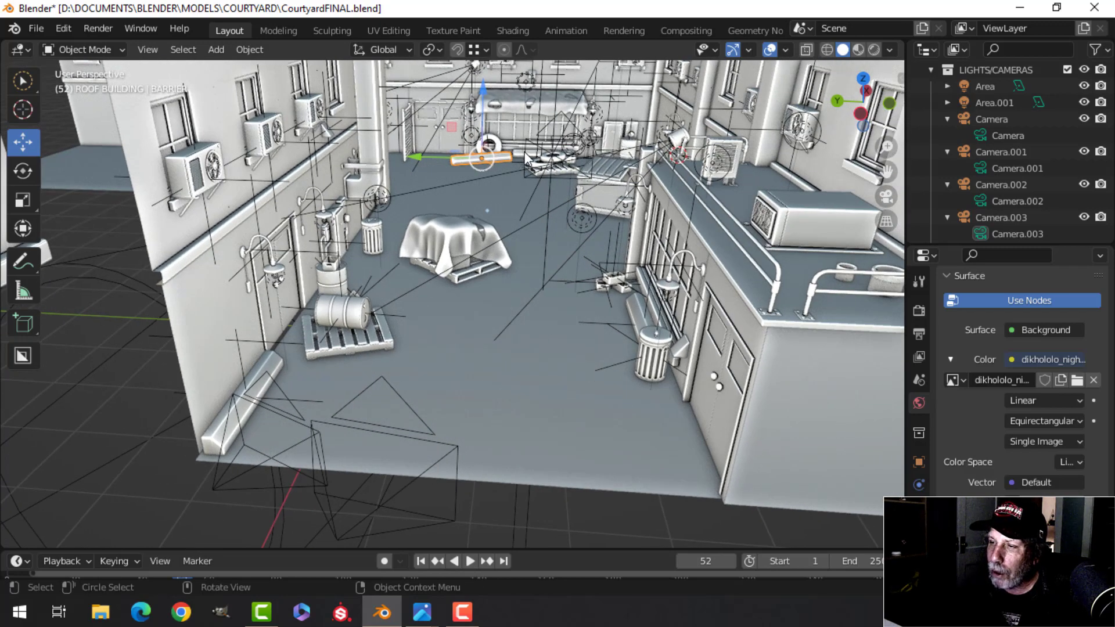
Select the barrier along the side wall by the courtyard's open end and inspect the crates, barrier and covered pallet across from it
scroll(267, 370, up, 3)
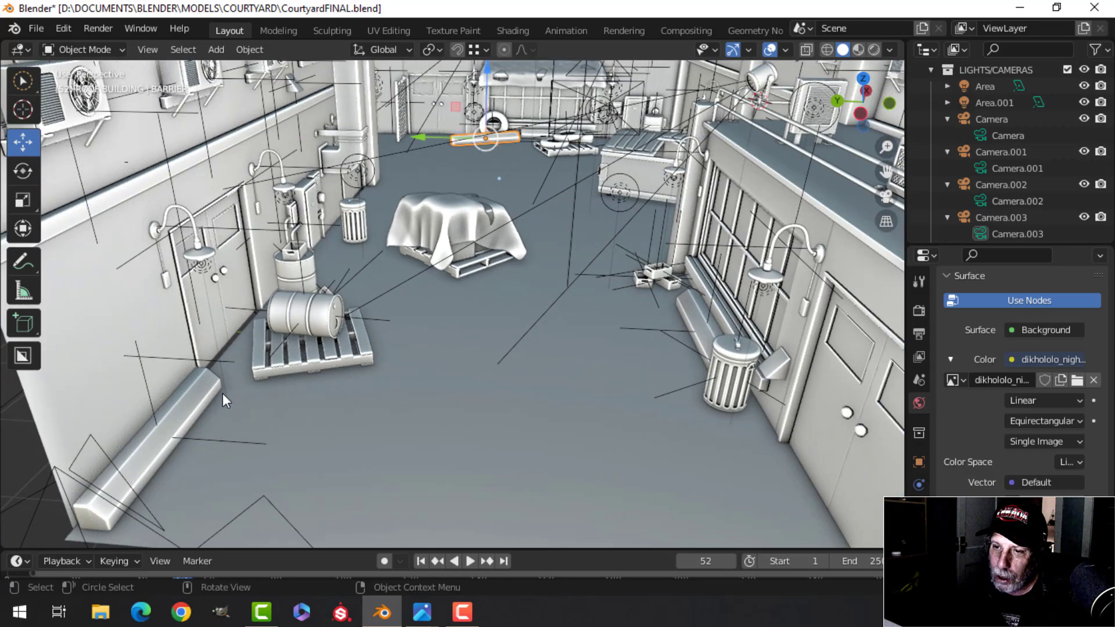
click(204, 392)
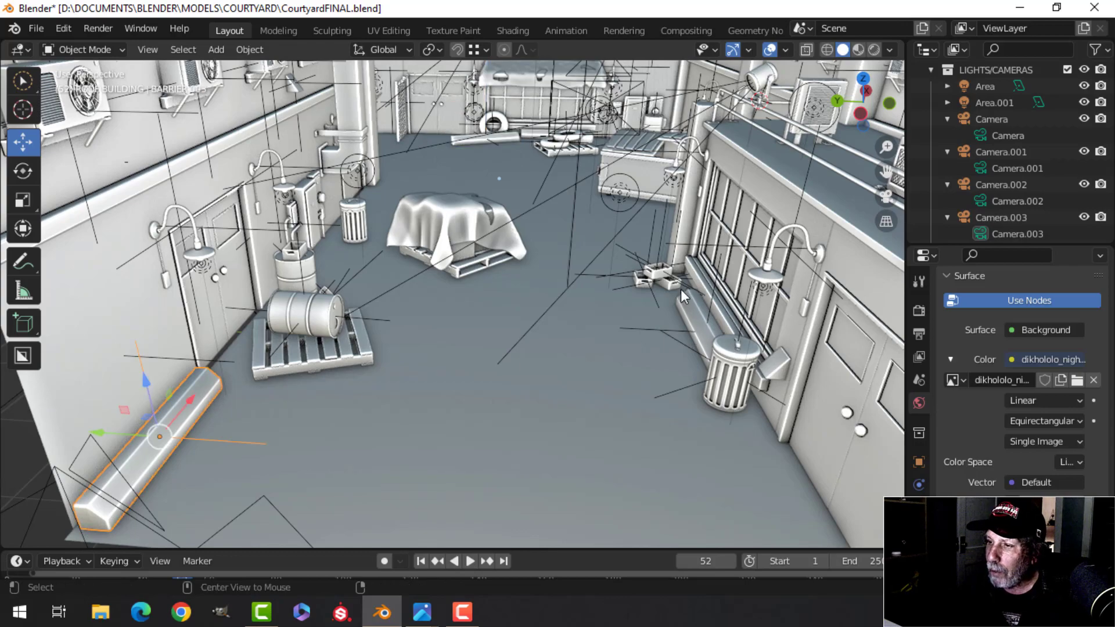
scroll(600, 308, up, 5)
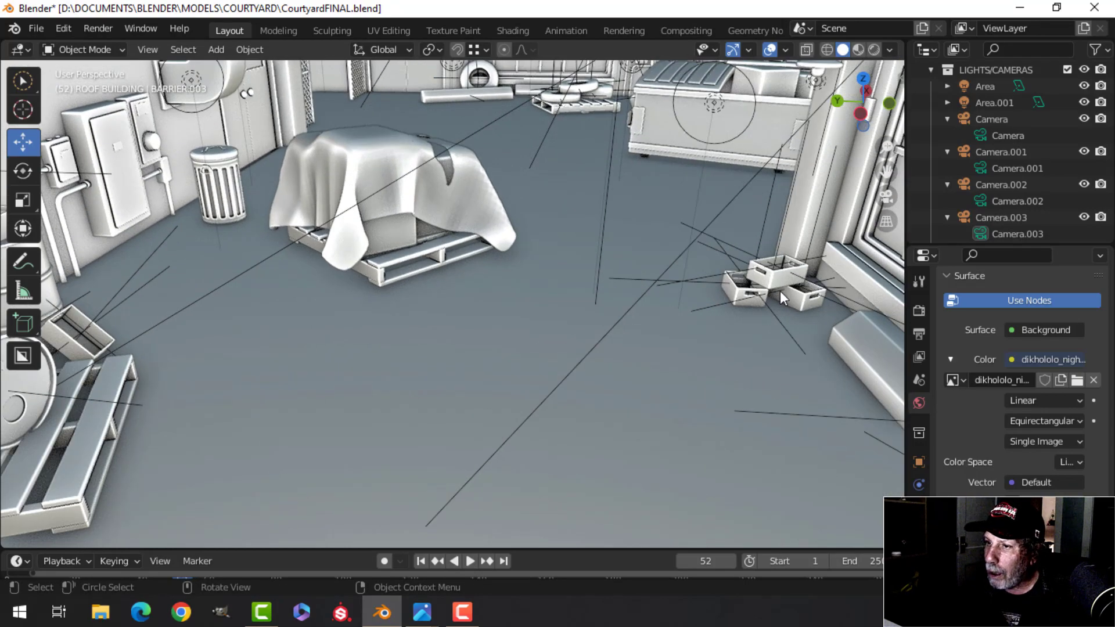
scroll(774, 291, down, 3)
middle_drag(680, 231, 601, 273)
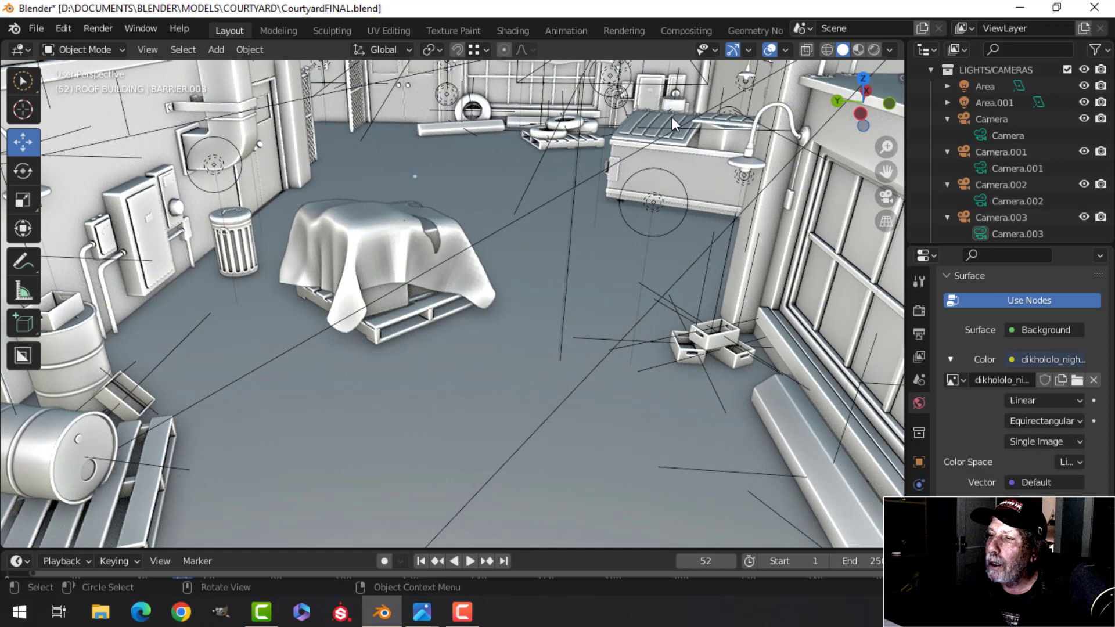
Select the wall lamp between the low building's window and double door, and survey the matching lamps around the courtyard
middle_drag(671, 117, 714, 197)
click(792, 361)
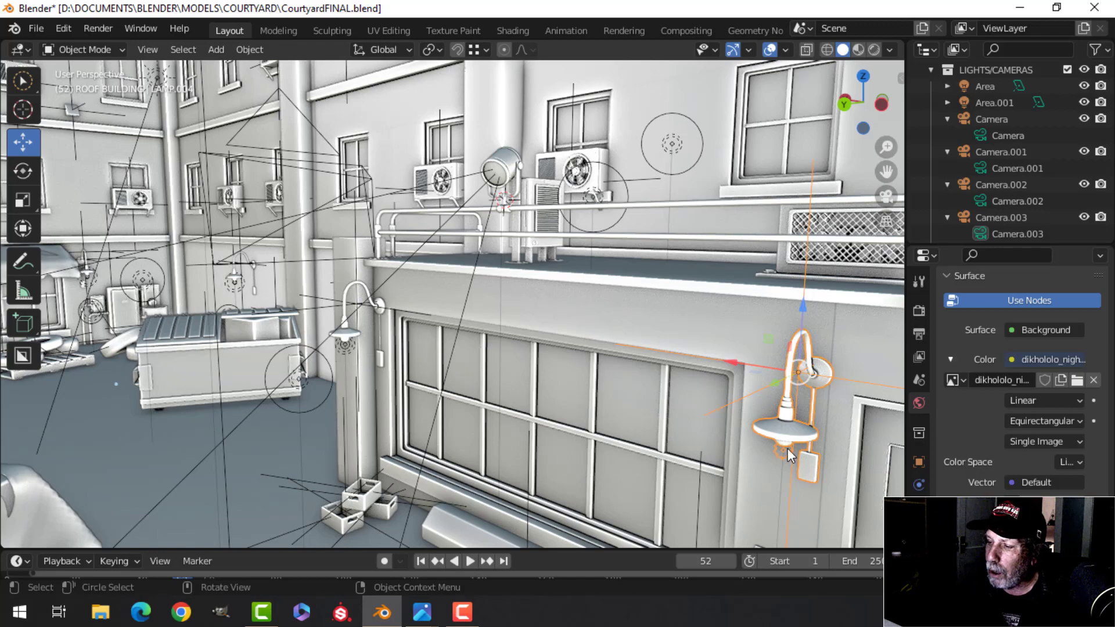
scroll(403, 326, down, 2)
middle_drag(403, 327, 371, 357)
middle_drag(752, 272, 804, 211)
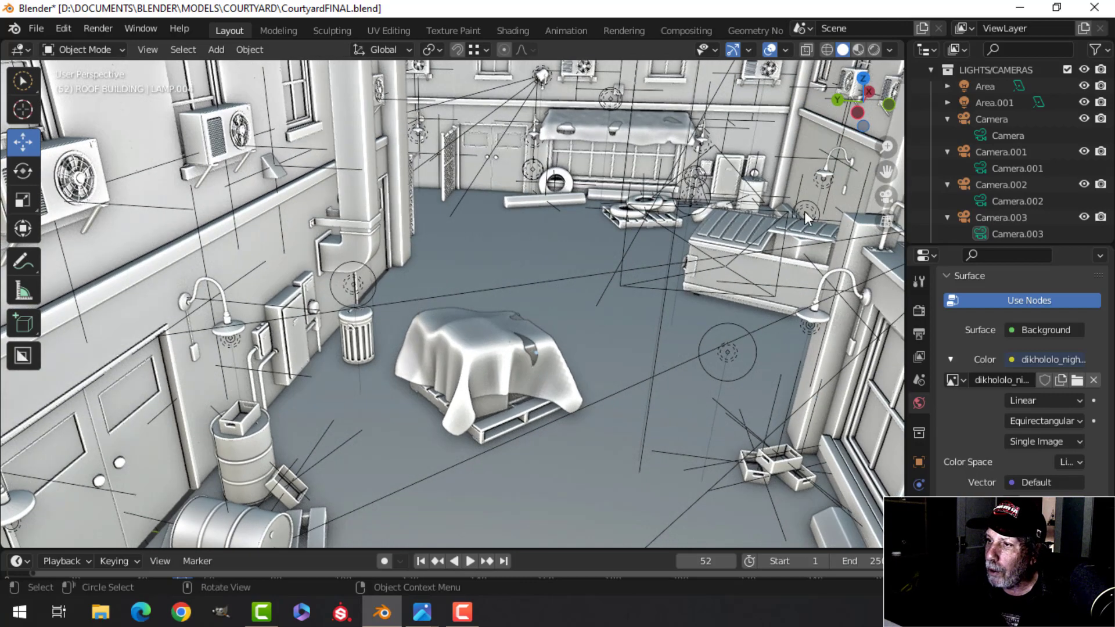
middle_drag(734, 177, 585, 281)
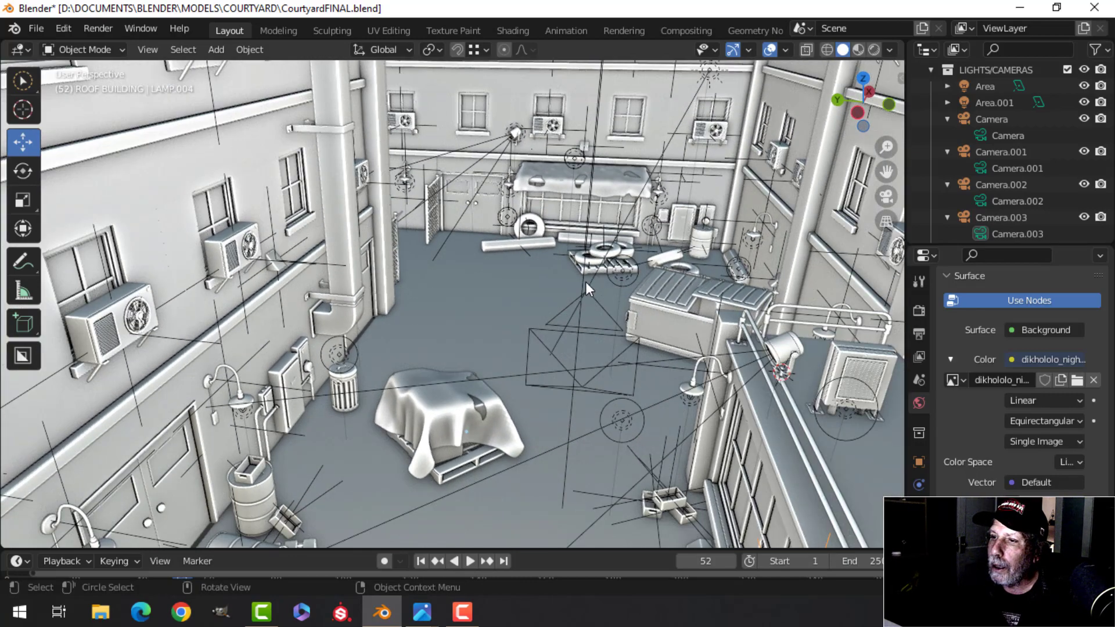
middle_drag(495, 375, 558, 325)
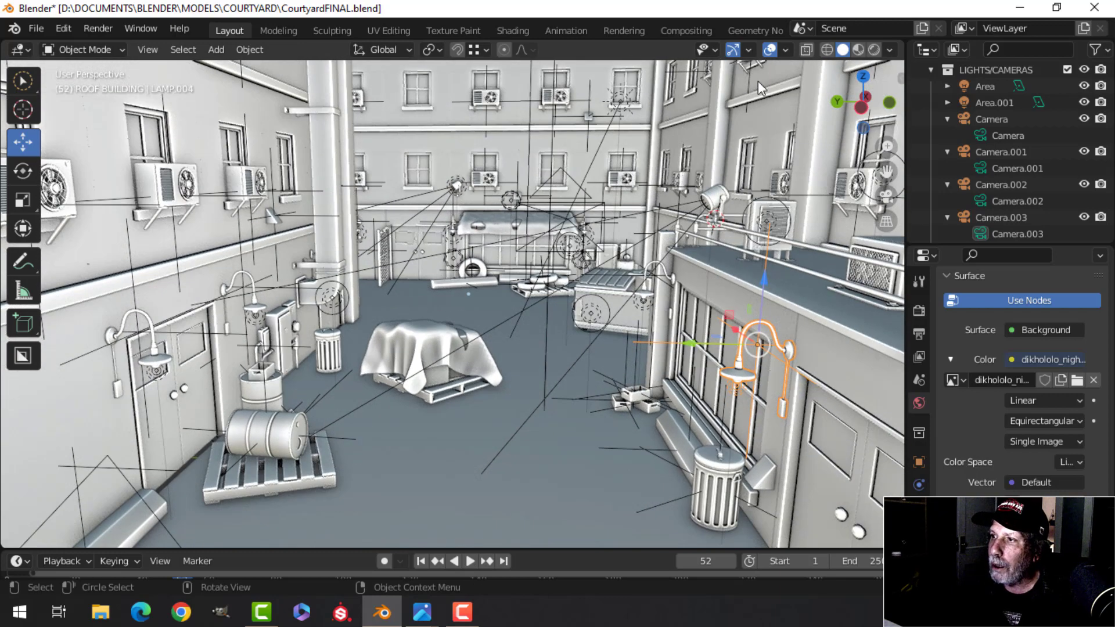
Turn on the Statistics overlay in the 3D viewport
click(784, 49)
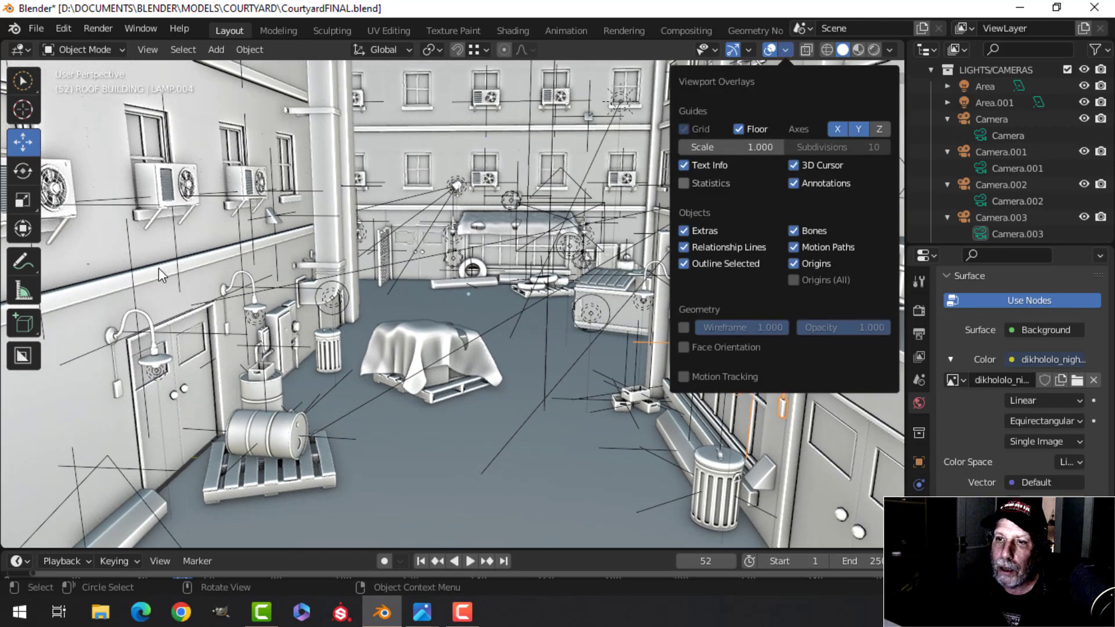
click(683, 183)
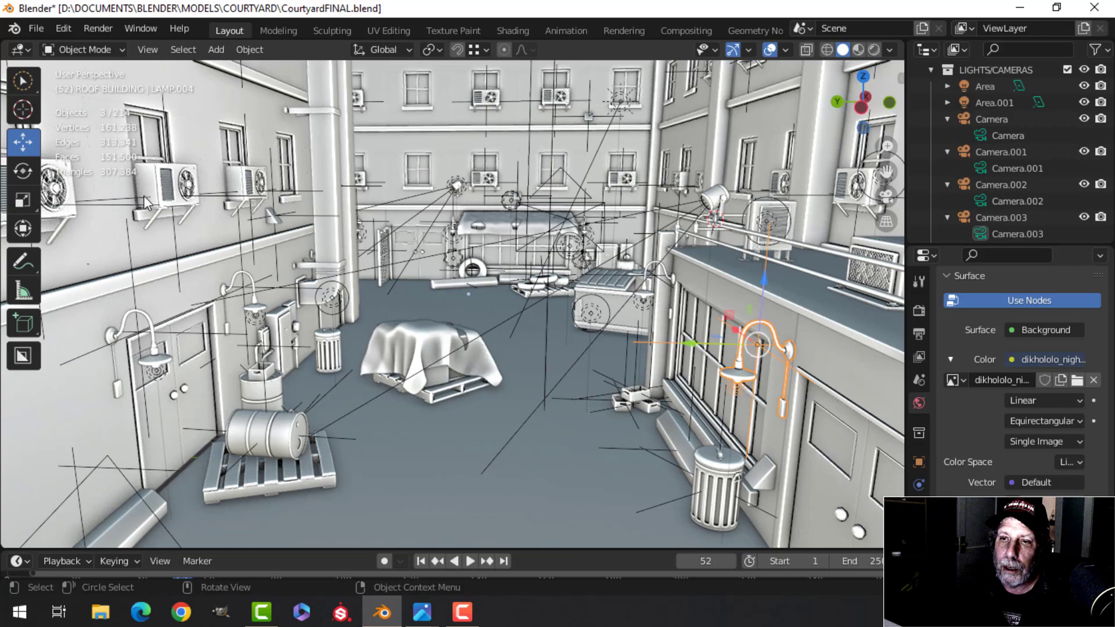
middle_drag(144, 197, 250, 245)
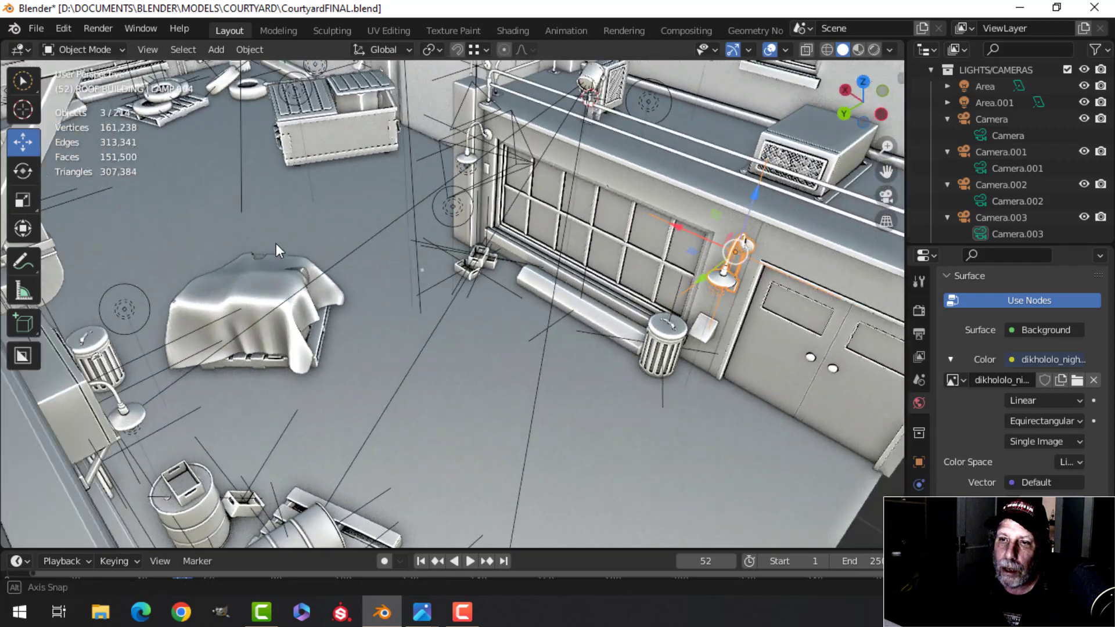
middle_drag(276, 242, 465, 267)
Clear the selection and survey the whole courtyard together with its scene-wide statistics
scroll(469, 260, up, 3)
scroll(469, 259, down, 3)
scroll(464, 267, up, 5)
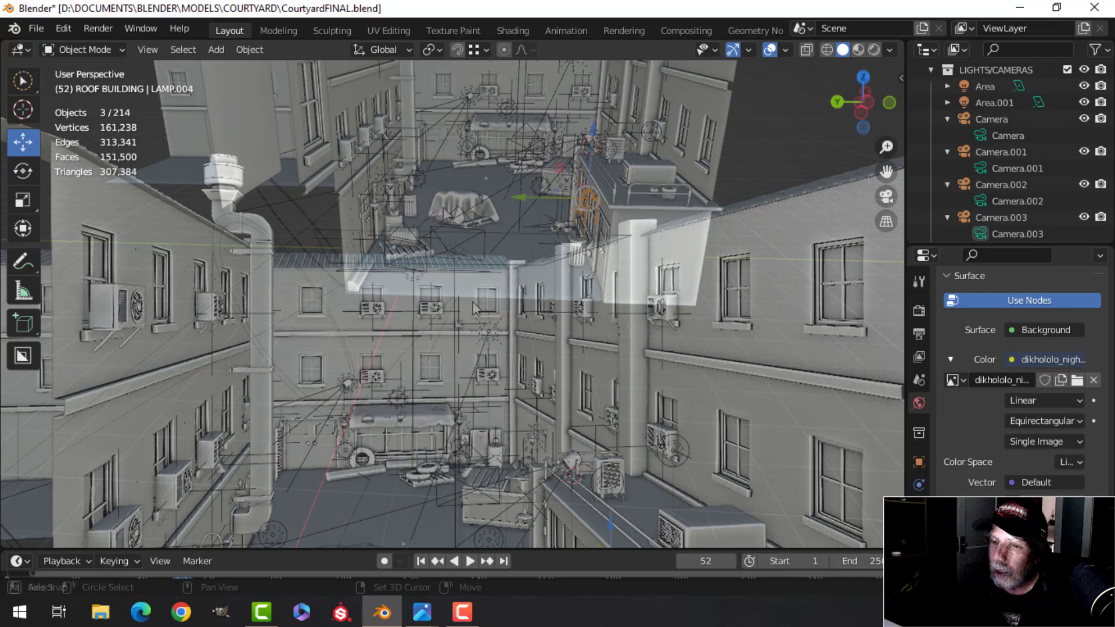
scroll(462, 317, down, 4)
middle_drag(461, 317, 470, 262)
scroll(479, 243, up, 6)
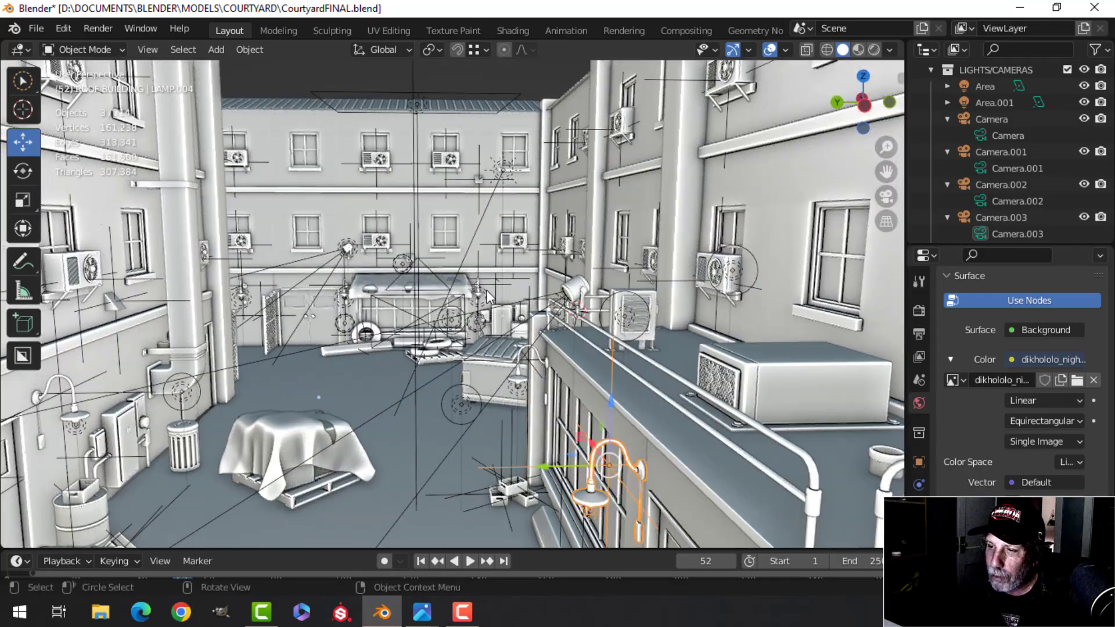
key(alt+a)
scroll(400, 325, down, 4)
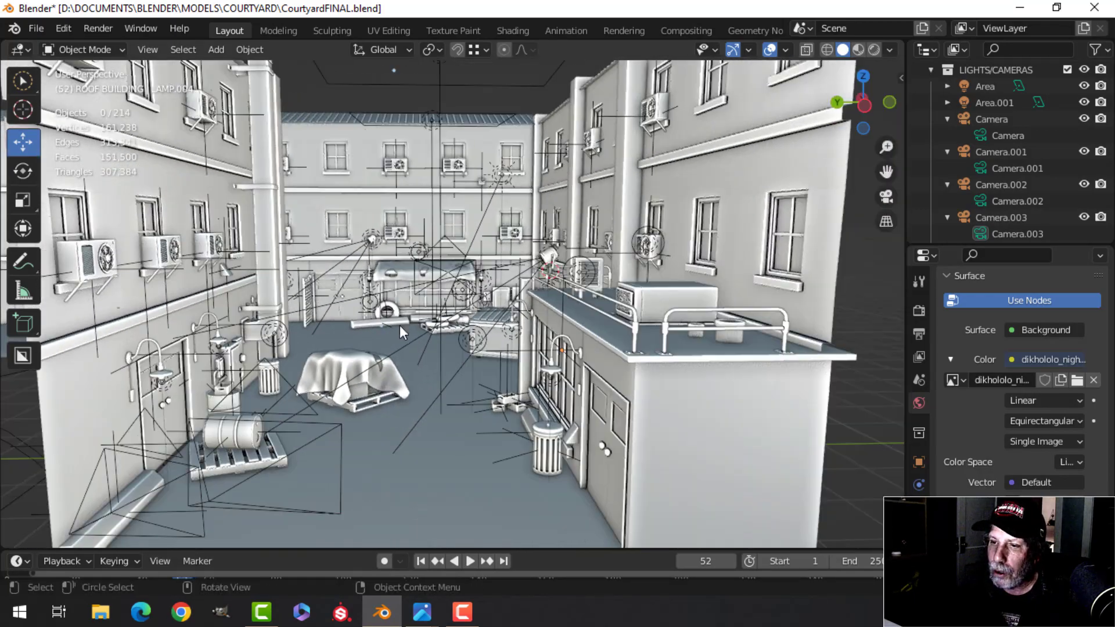
middle_drag(399, 325, 444, 330)
scroll(433, 323, up, 4)
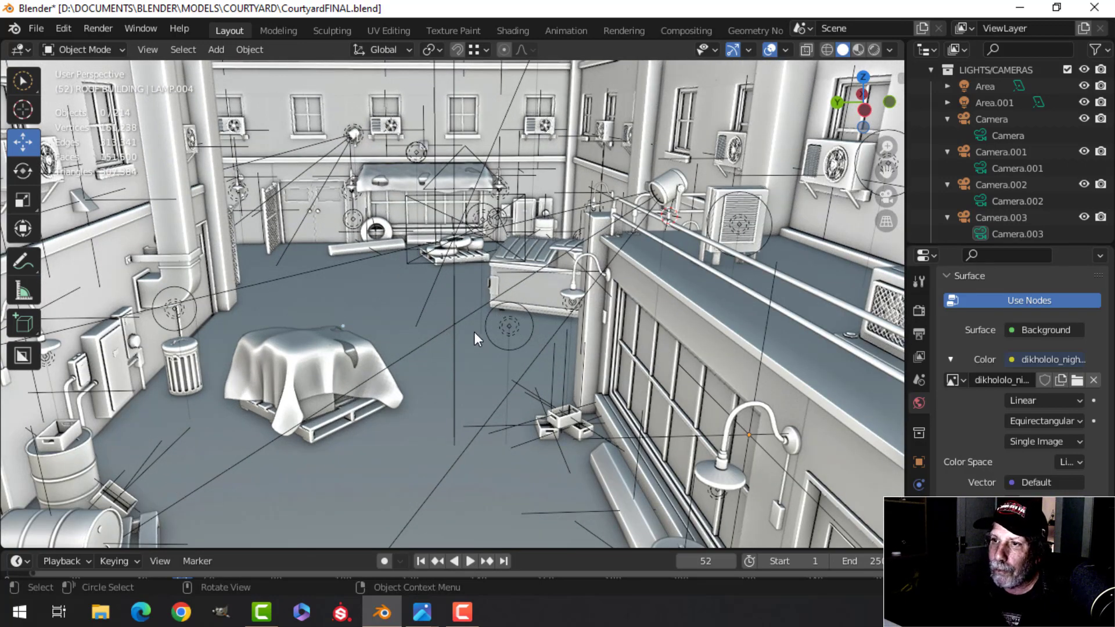
Show the World shader nodes and examine the Volume Scatter node connected to the World Output's Volume input
click(511, 30)
click(238, 358)
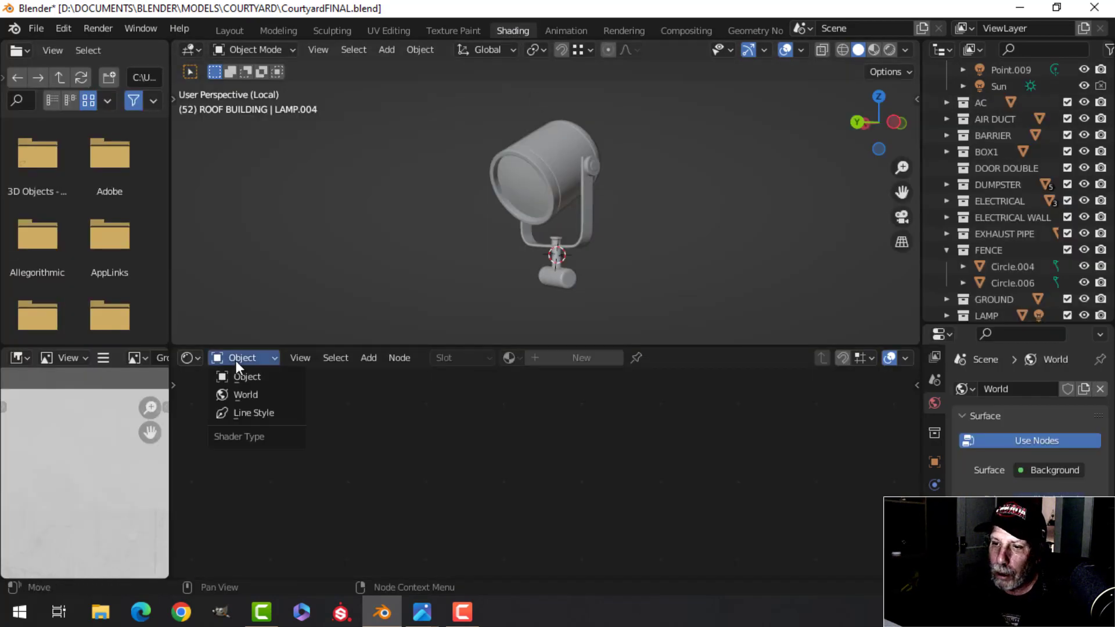
click(244, 394)
scroll(663, 482, up, 3)
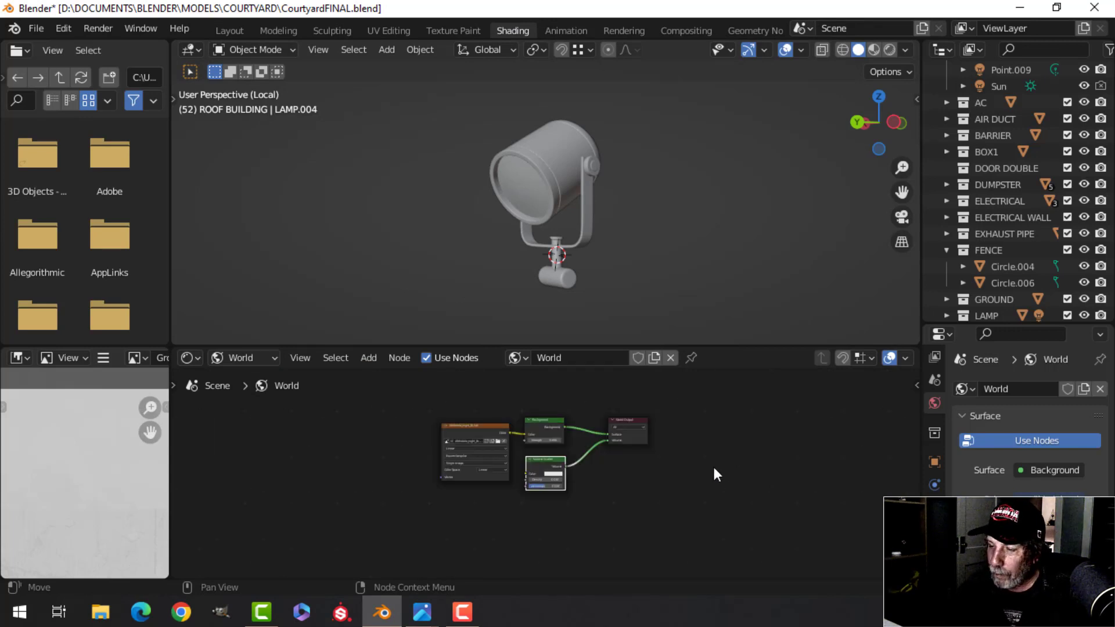
scroll(605, 475, up, 5)
scroll(546, 475, up, 1)
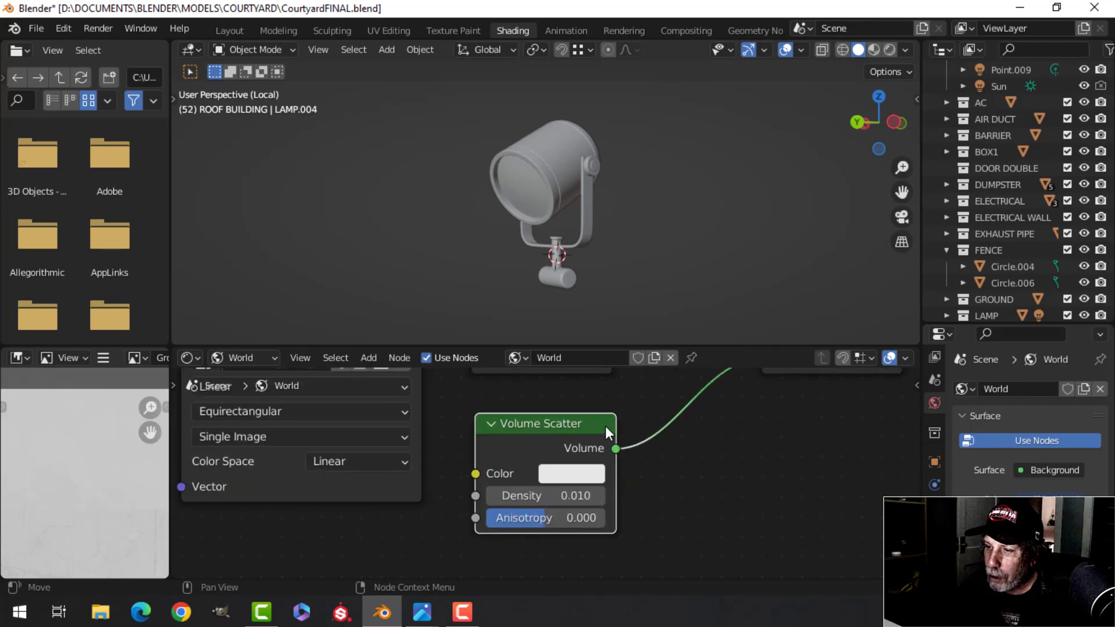
scroll(691, 432, down, 5)
scroll(670, 475, up, 3)
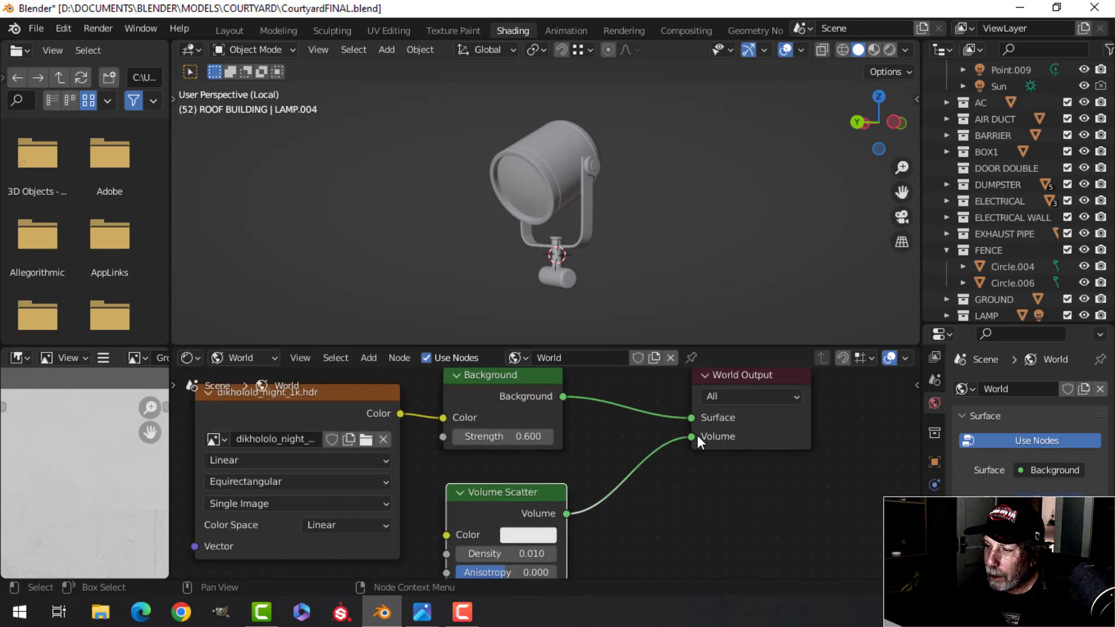
shift+scroll(633, 482, down, 2)
scroll(566, 512, up, 2)
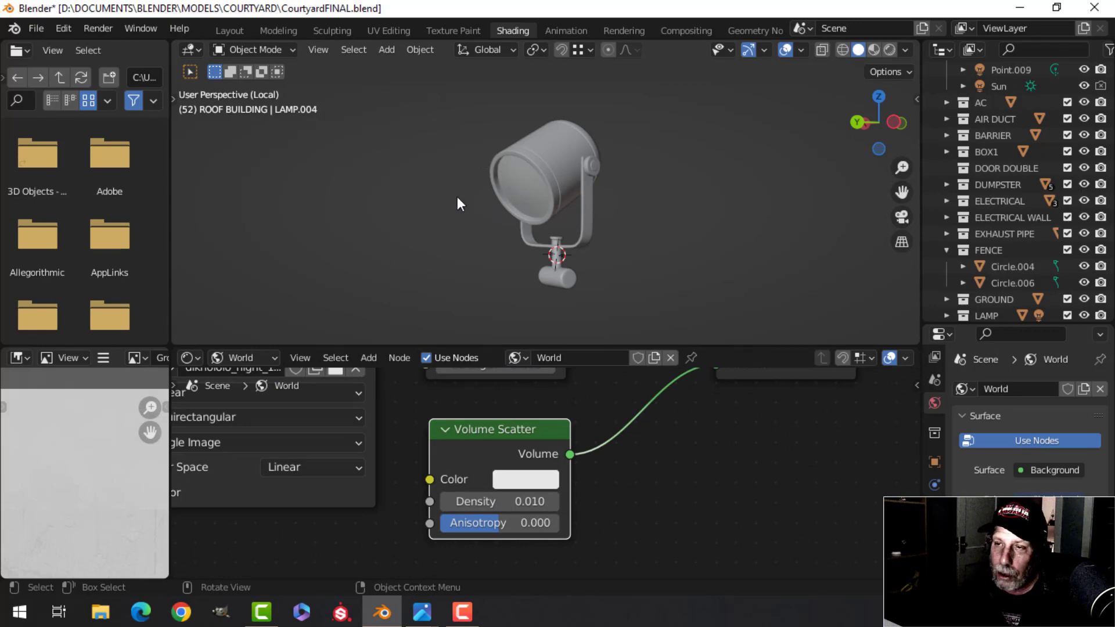
Return to the courtyard layout and view it from near ground level, looking towards the rear window
click(227, 29)
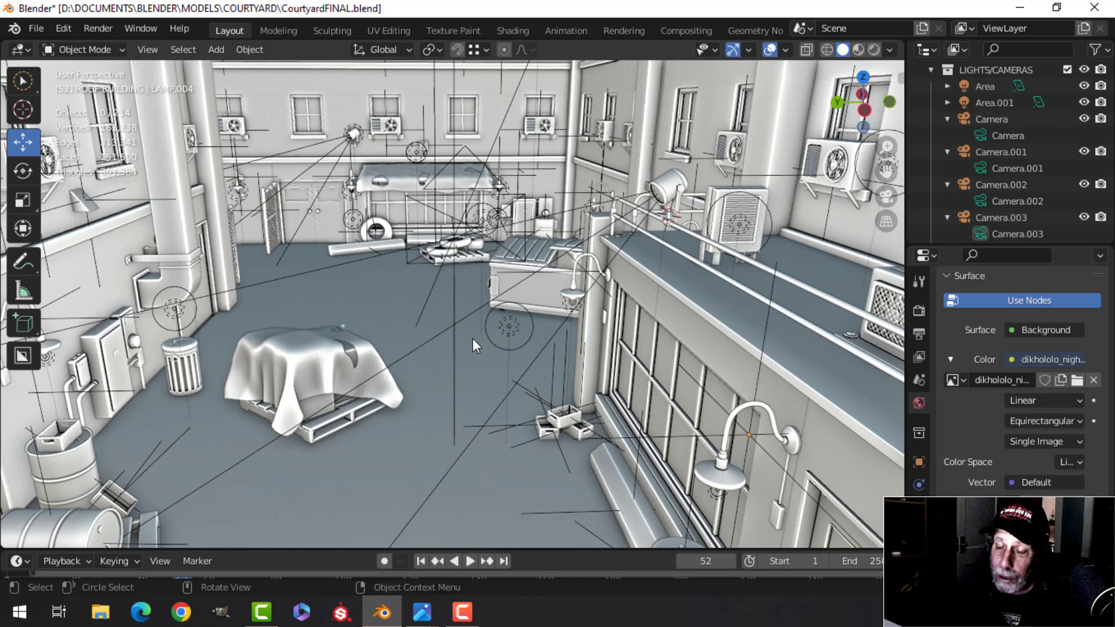
scroll(426, 405, up, 1)
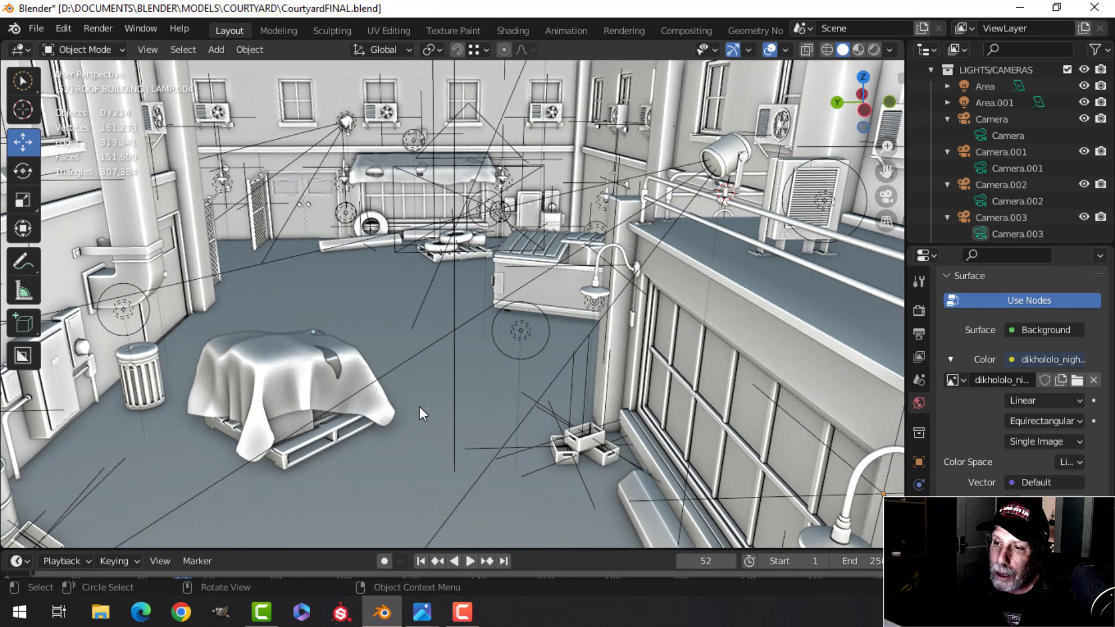
middle_drag(426, 394, 446, 372)
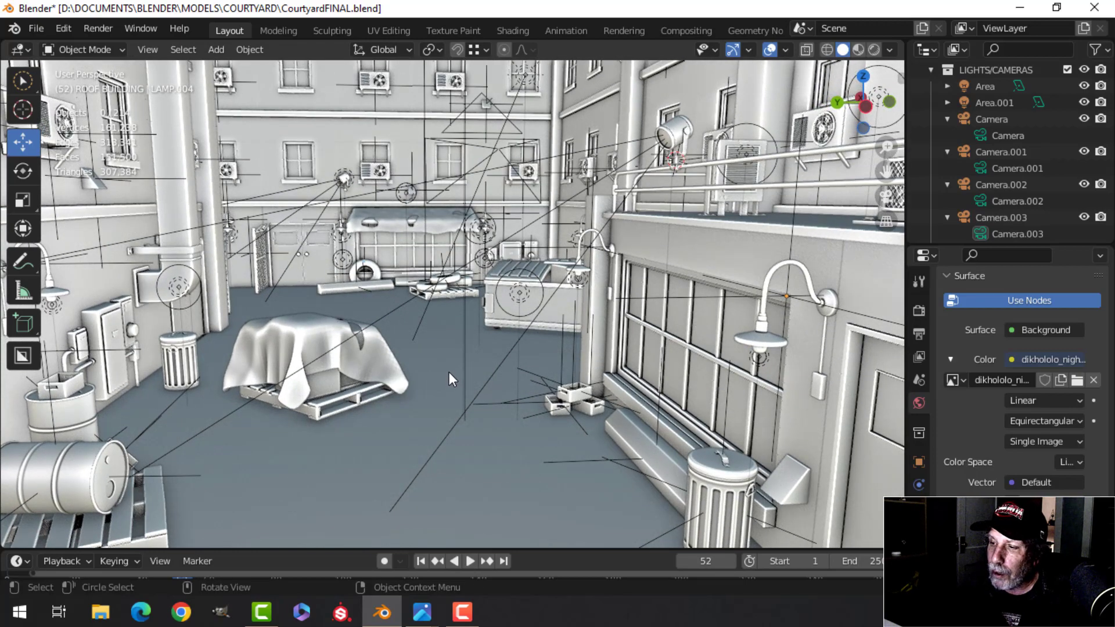
scroll(448, 371, down, 4)
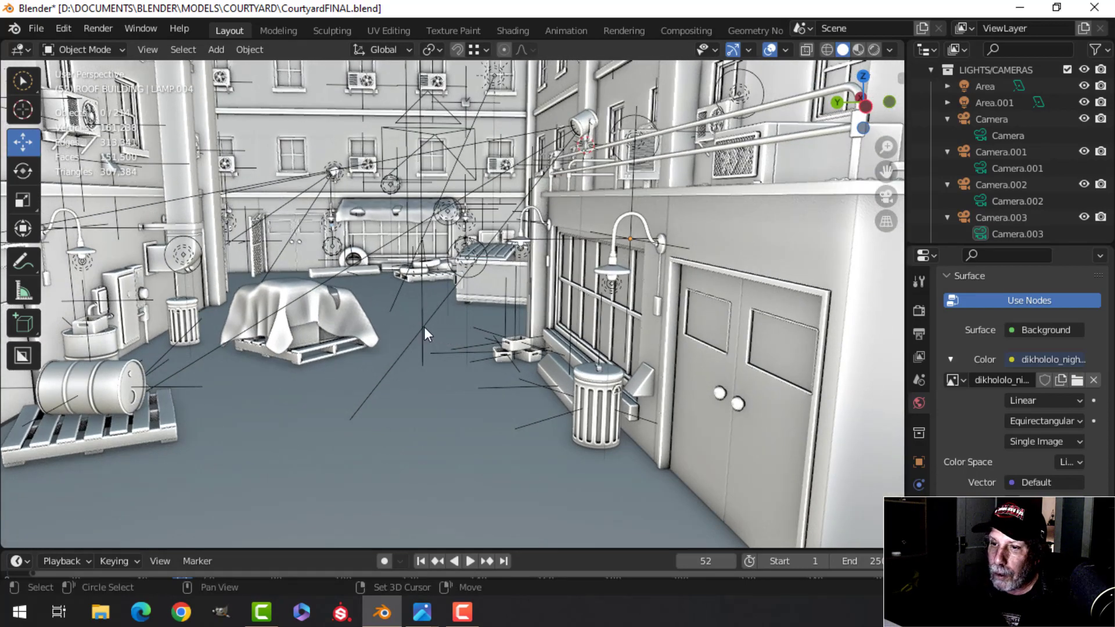
shift+middle_drag(424, 328, 488, 310)
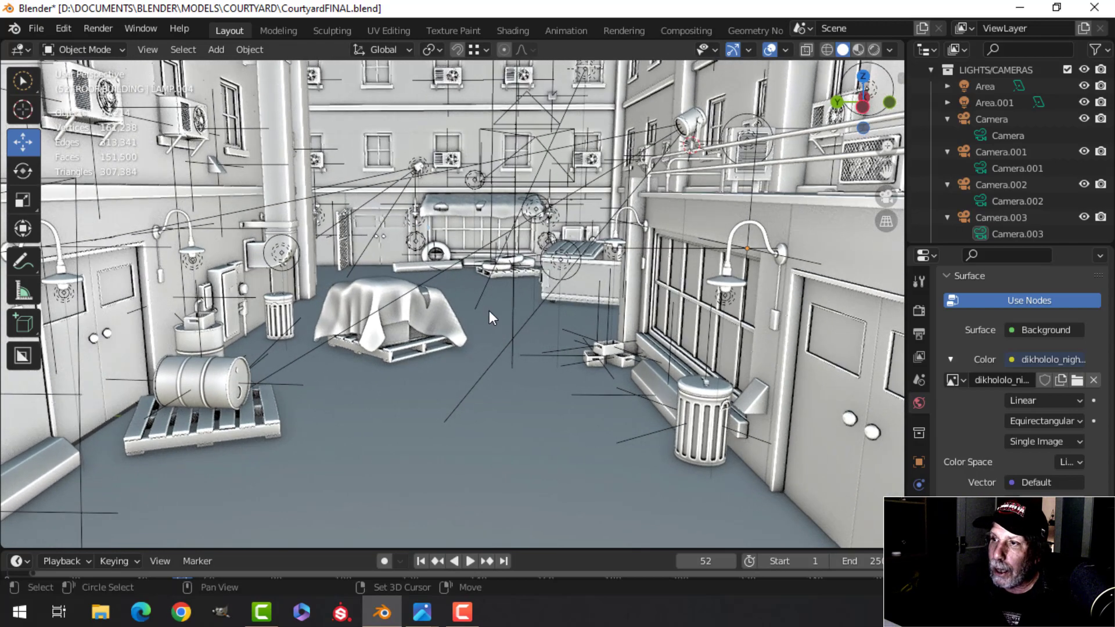
Examine the Color Balance and Glare nodes in the compositing node tree, then return to the courtyard layout
click(684, 30)
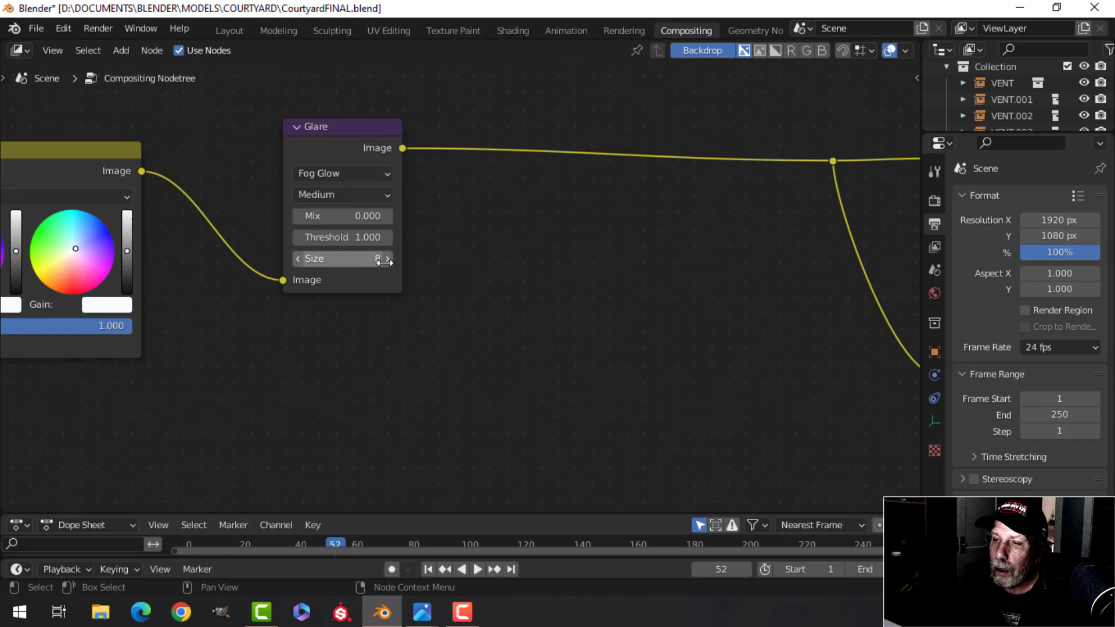
scroll(293, 341, down, 3)
middle_drag(294, 341, 463, 314)
scroll(463, 313, down, 1)
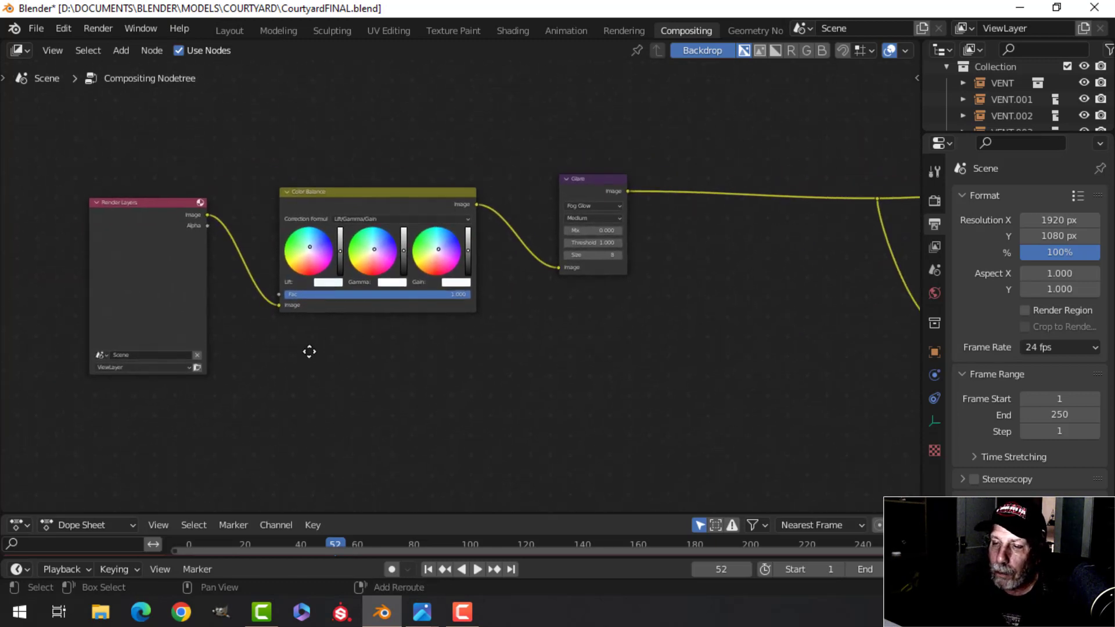
scroll(309, 351, up, 2)
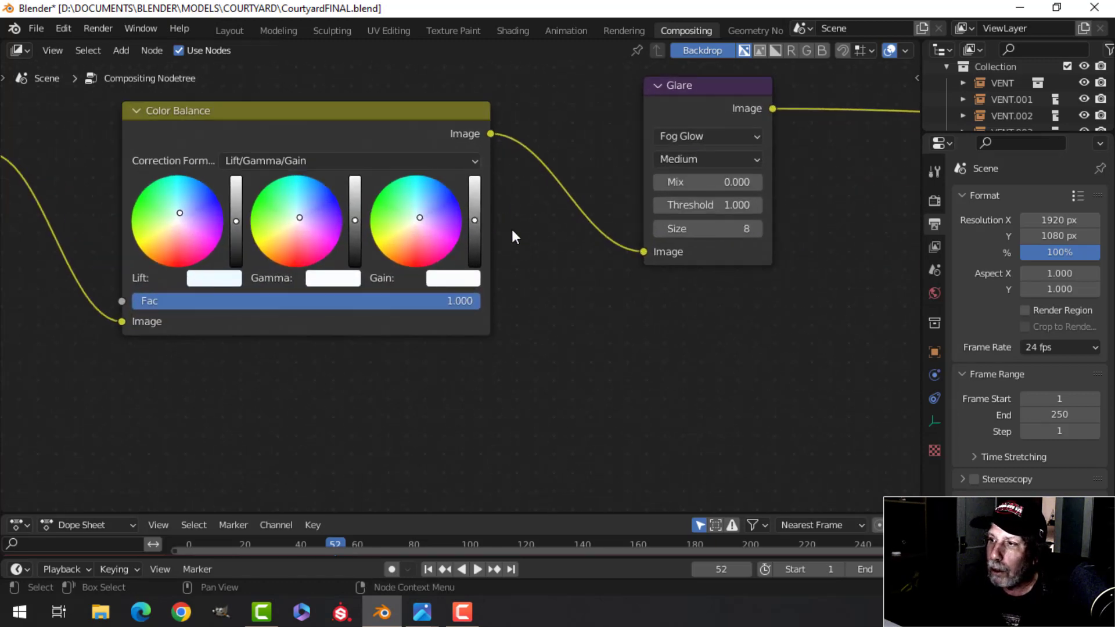
scroll(515, 236, up, 1)
middle_drag(739, 298, 493, 238)
scroll(492, 238, down, 2)
middle_drag(739, 291, 604, 282)
middle_drag(536, 287, 660, 316)
click(229, 31)
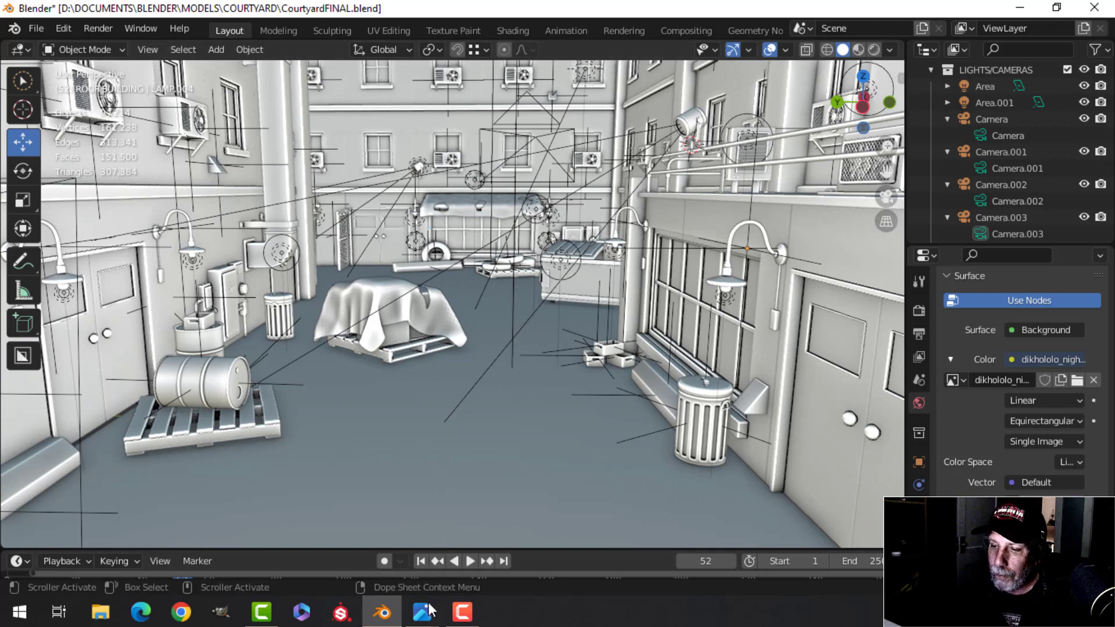
Switch to Photos and examine CourtyardFinalRender4.jpg at 100%, from the dumpster and large window across to the duct and barrel
mouse_move(427, 611)
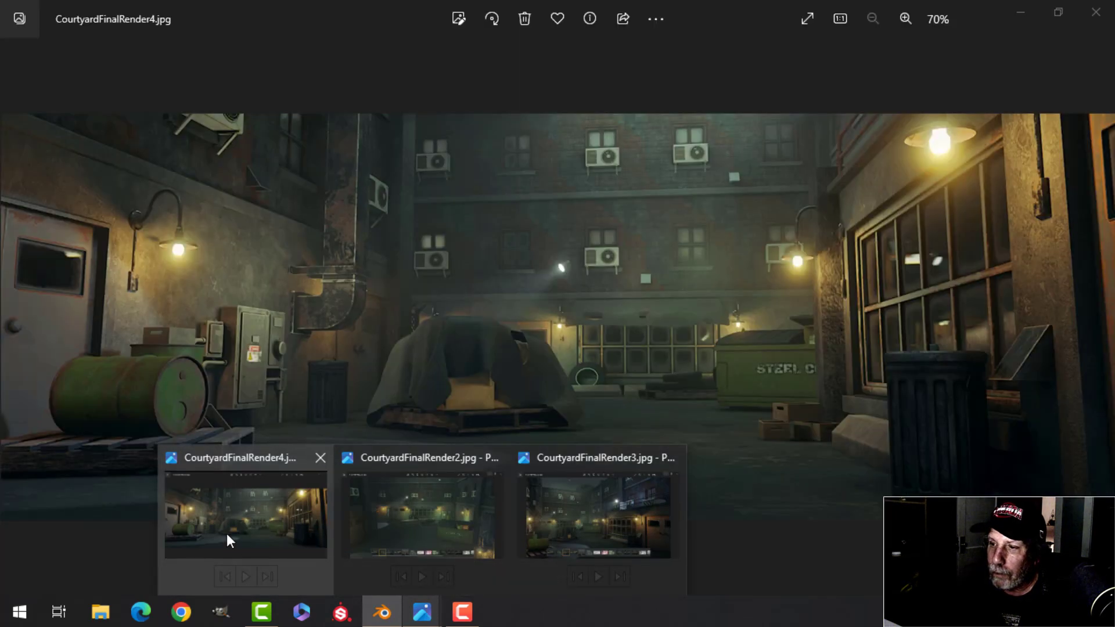
click(226, 533)
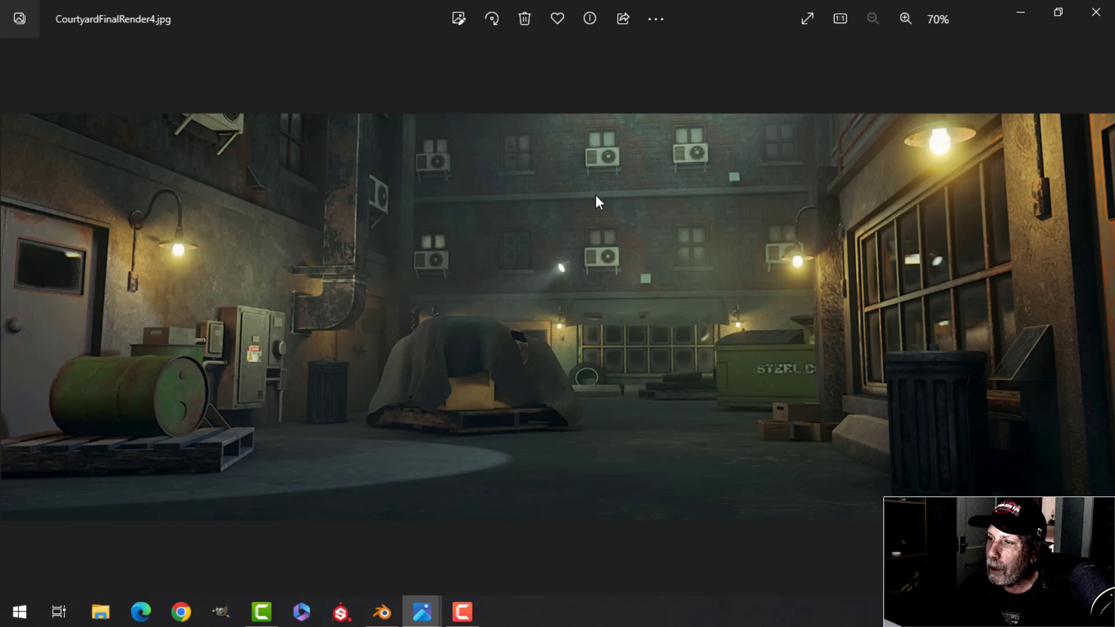
scroll(648, 218, up, 2)
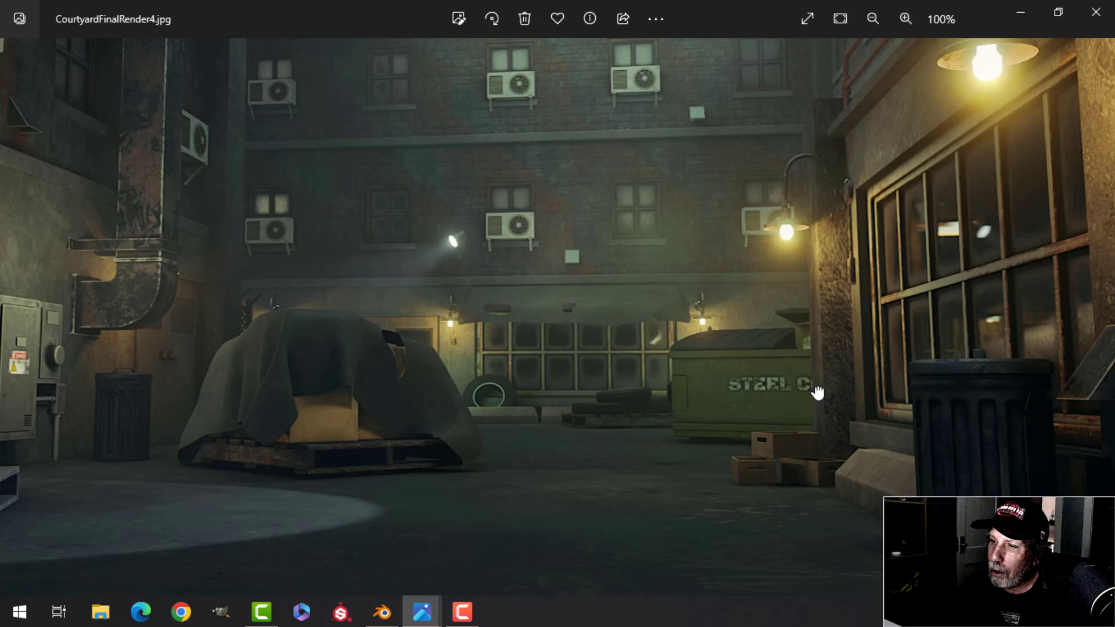
drag(817, 394, 689, 391)
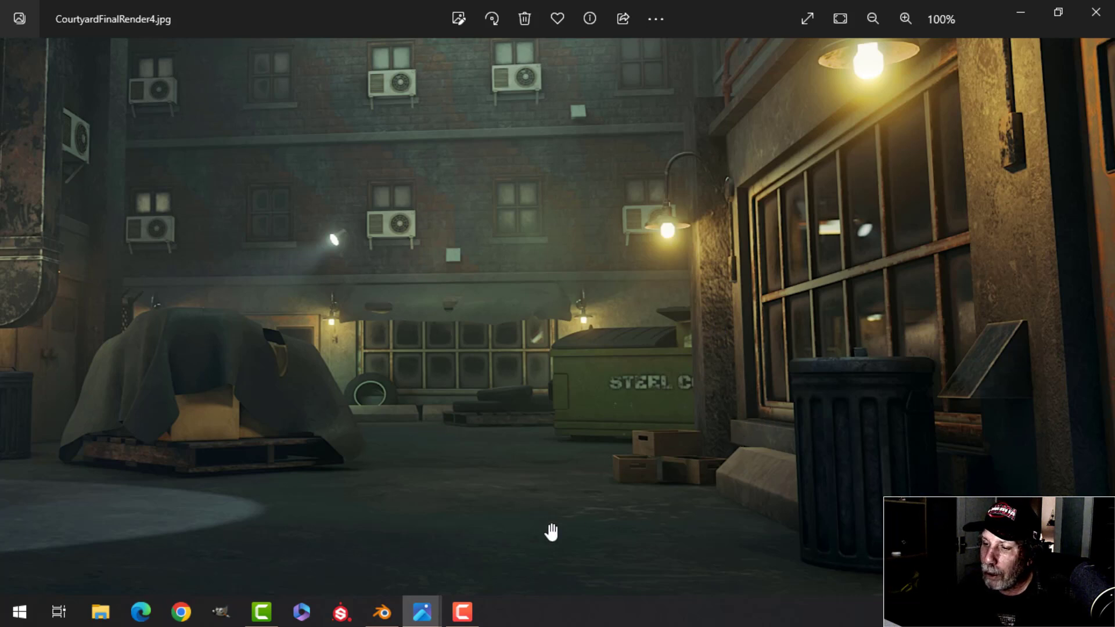
drag(550, 530, 781, 479)
drag(499, 302, 682, 357)
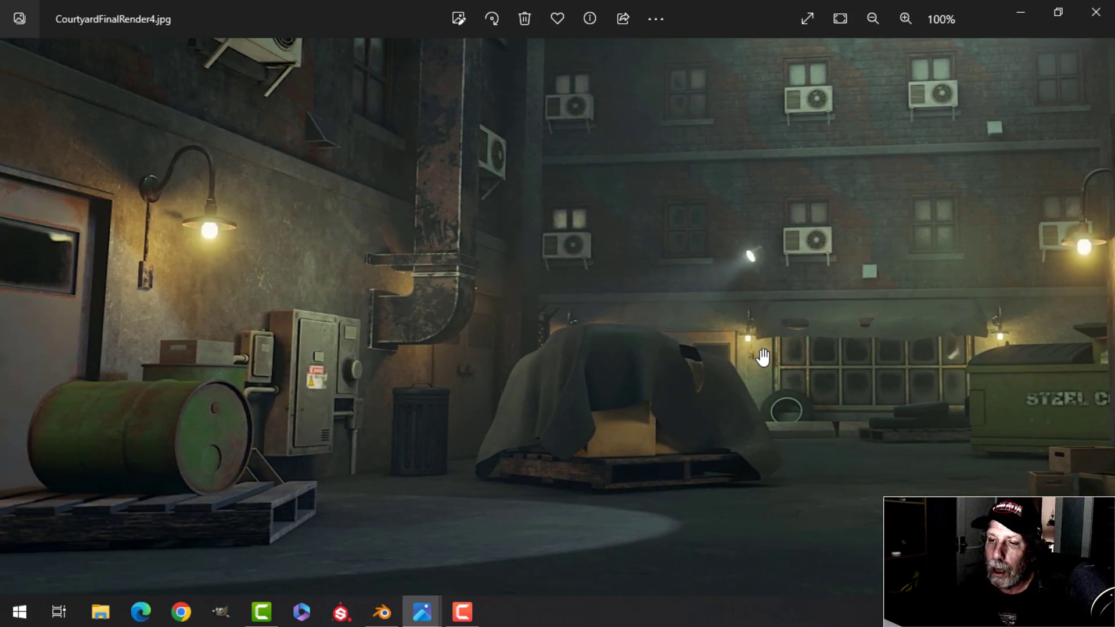
drag(410, 326, 448, 319)
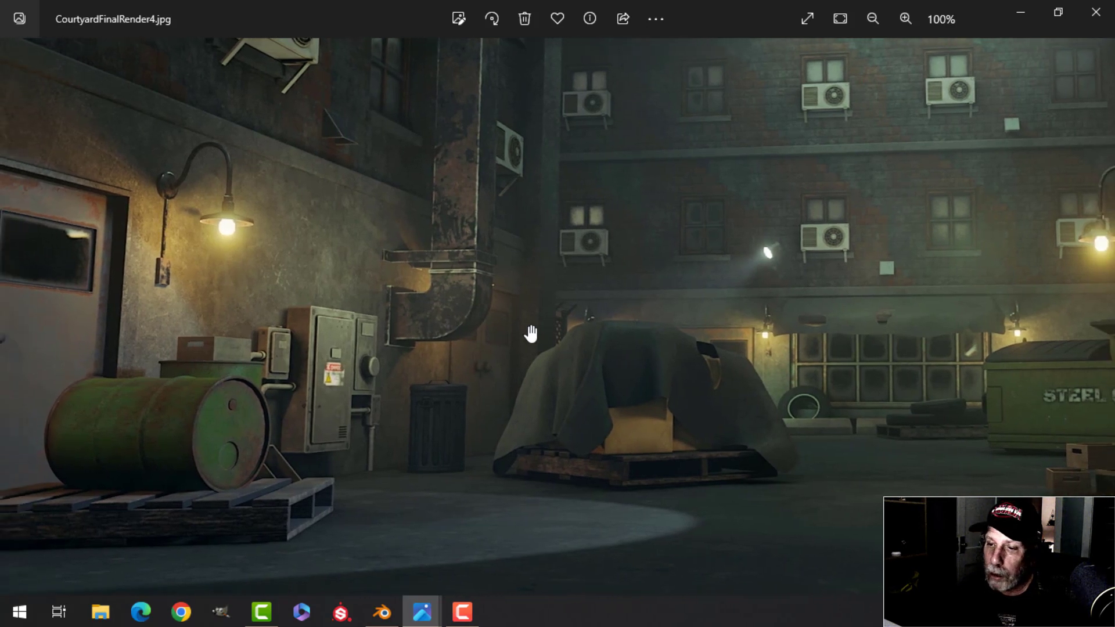
Examine the covered pallet, rear facade and large paned window in CourtyardFinalRender4.jpg at 100%
drag(619, 298, 501, 326)
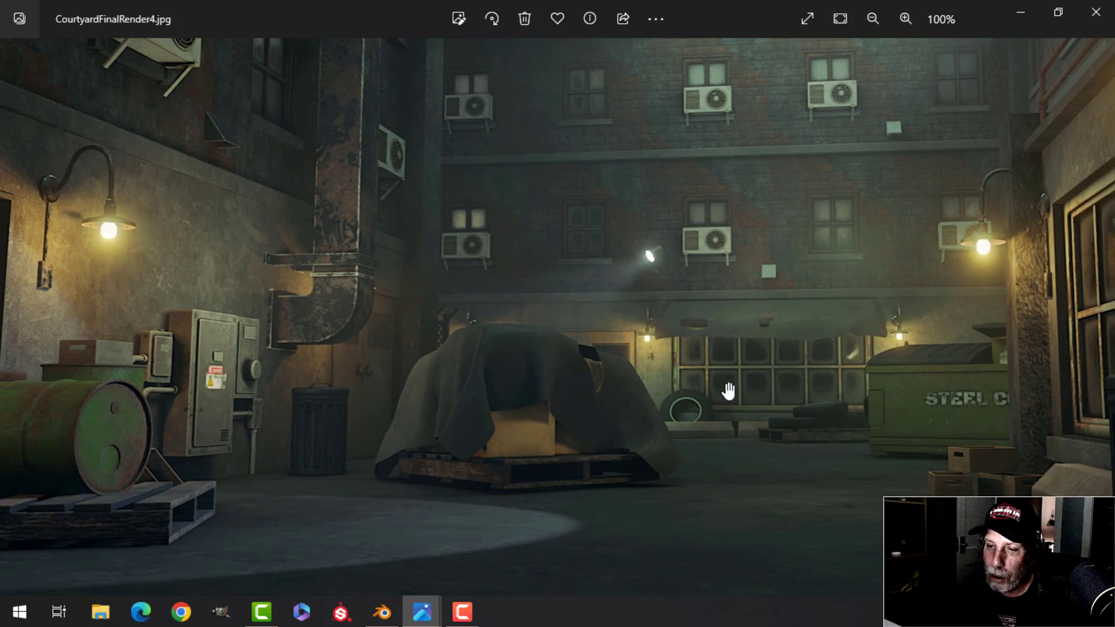
drag(735, 399, 545, 406)
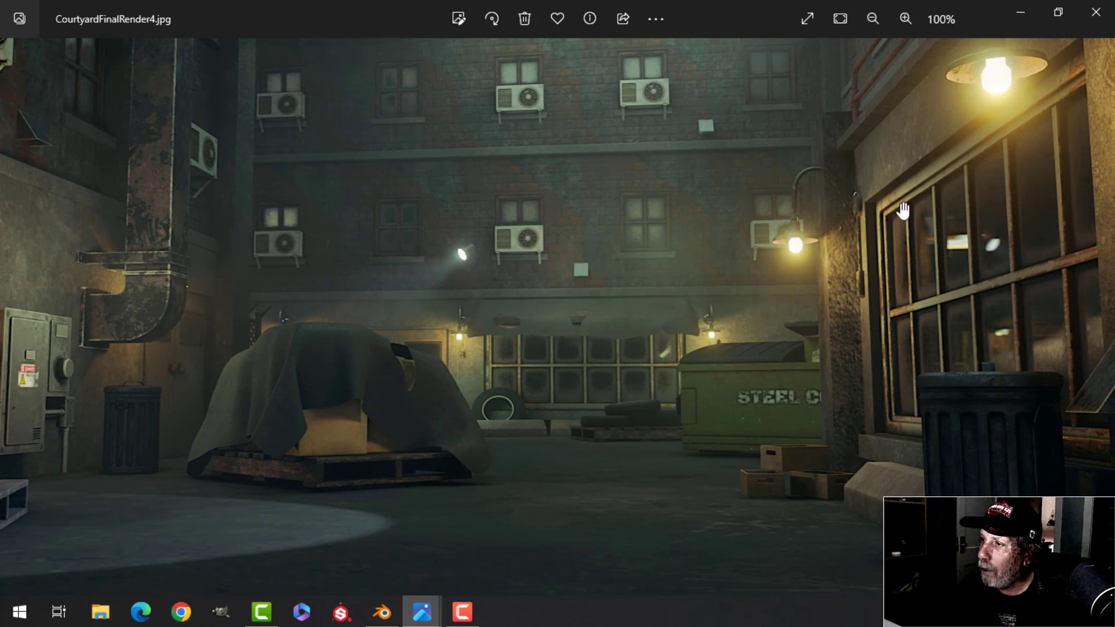
drag(697, 298, 824, 264)
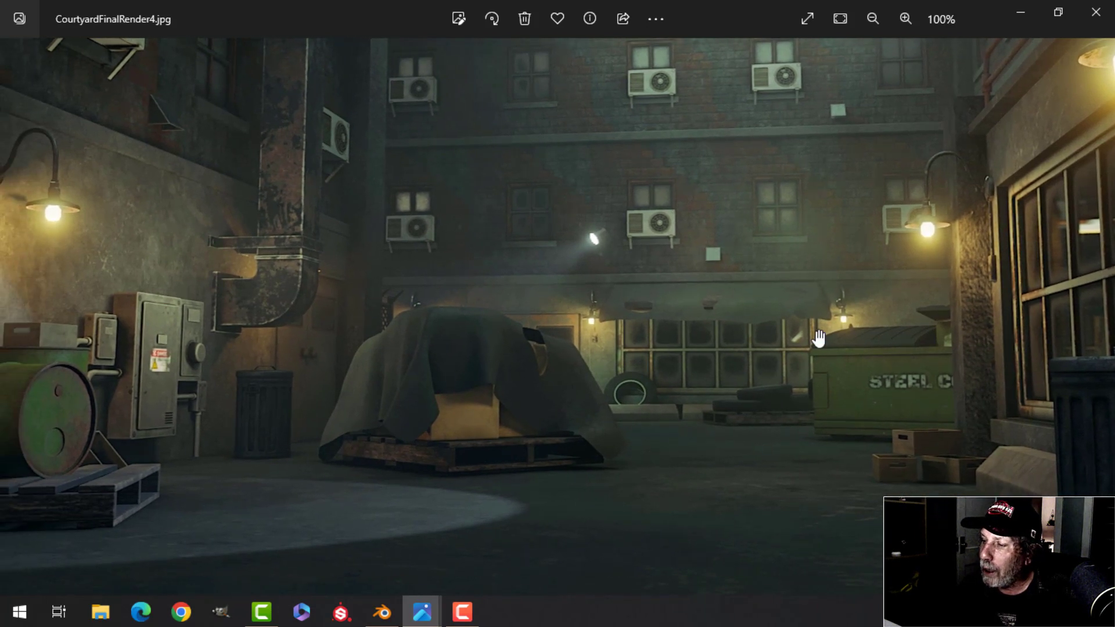
drag(755, 379, 601, 378)
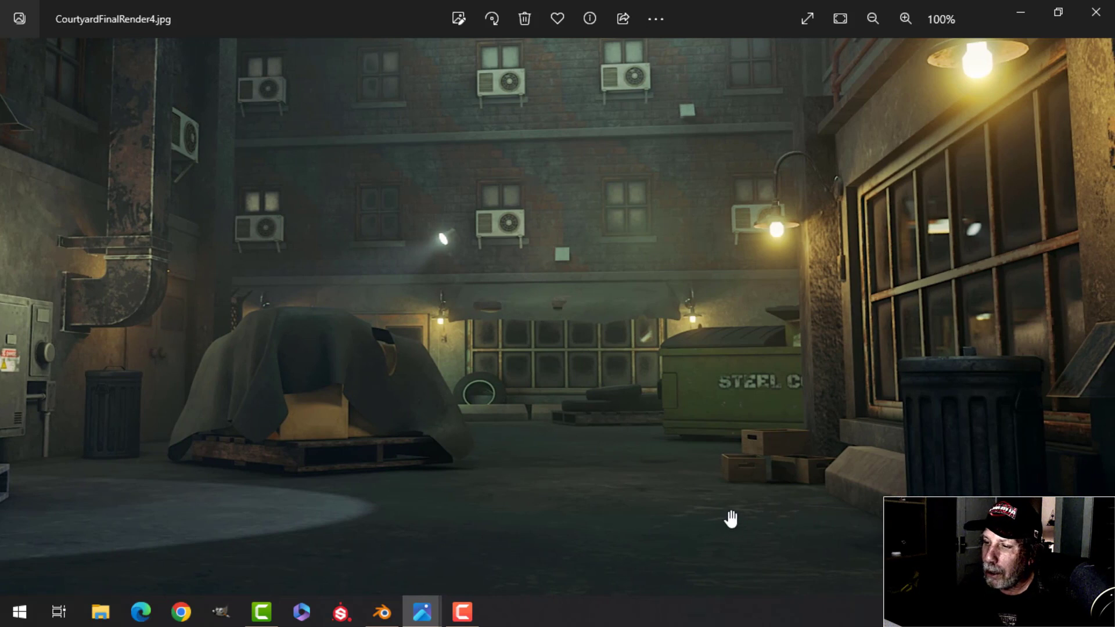
Switch to CourtyardFinalRender2.jpg and examine the Steel Co. dumpster and the tire pallet at 100%
click(435, 611)
click(423, 545)
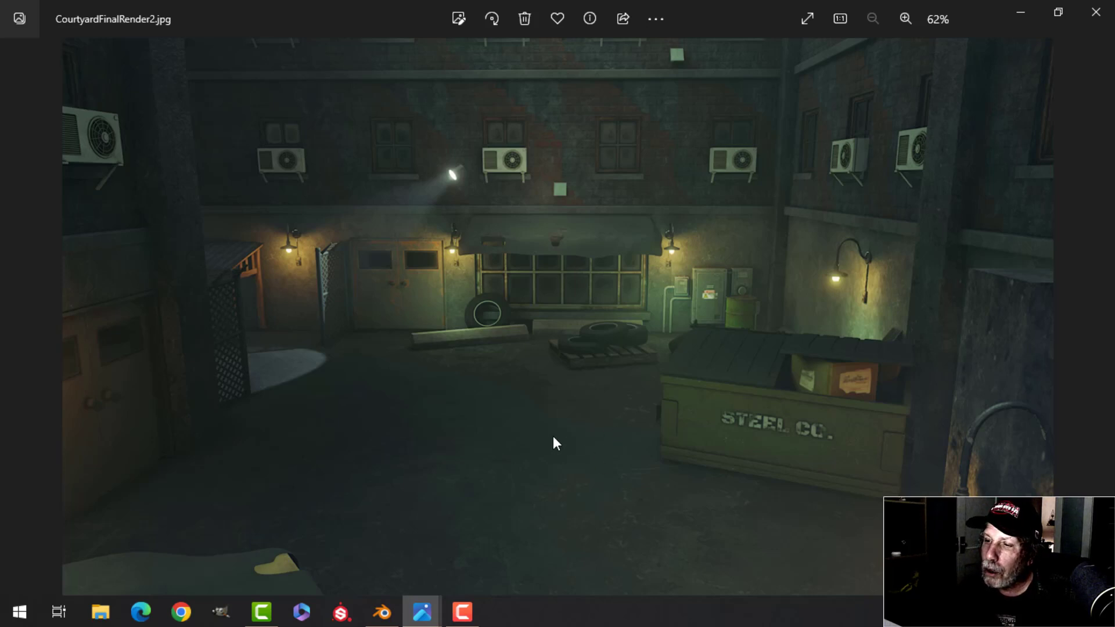
scroll(552, 438, up, 2)
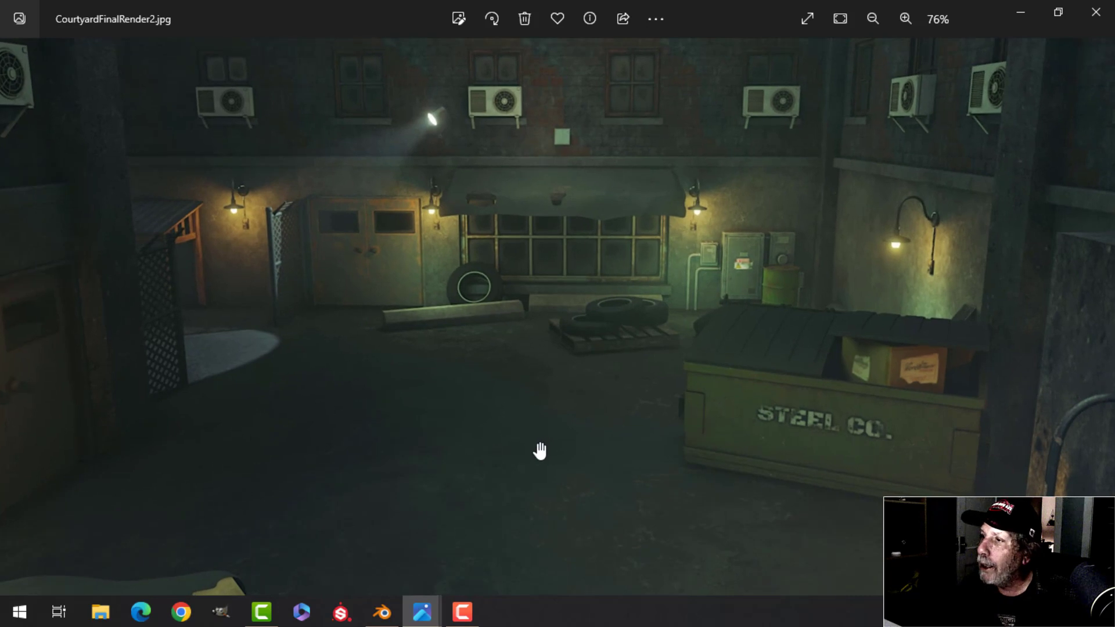
scroll(540, 451, up, 2)
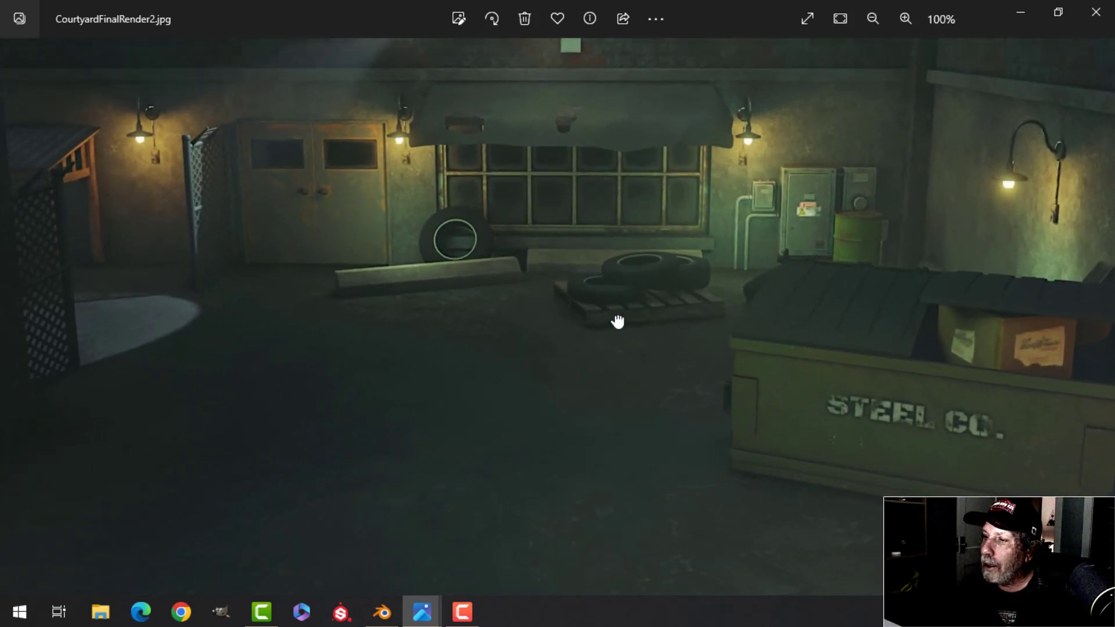
drag(617, 321, 436, 413)
drag(696, 433, 621, 418)
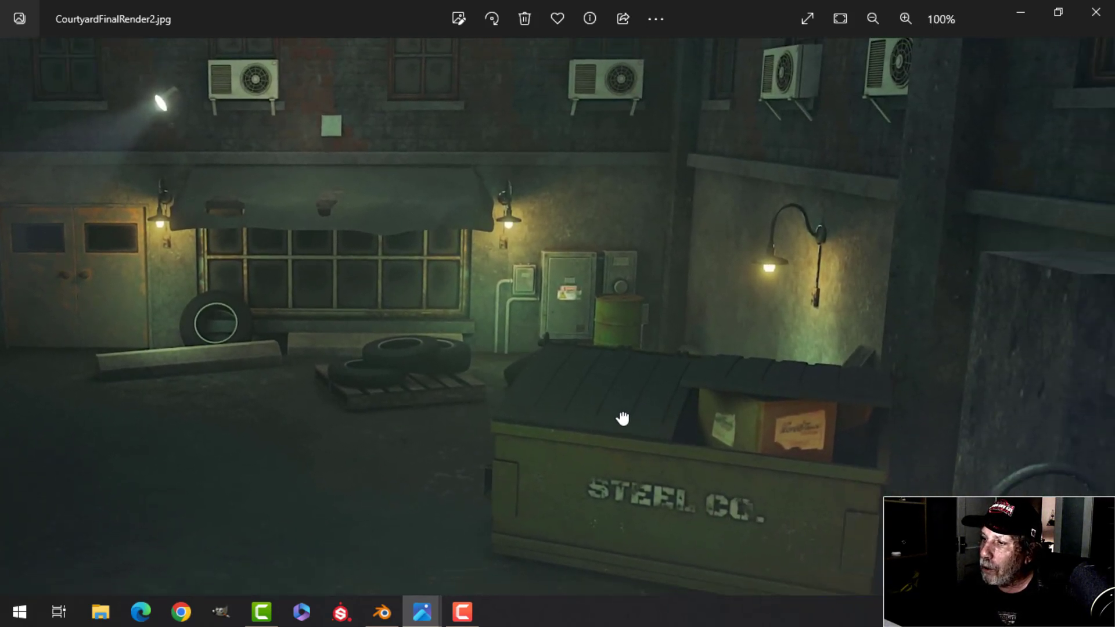
scroll(622, 418, up, 2)
scroll(639, 423, down, 1)
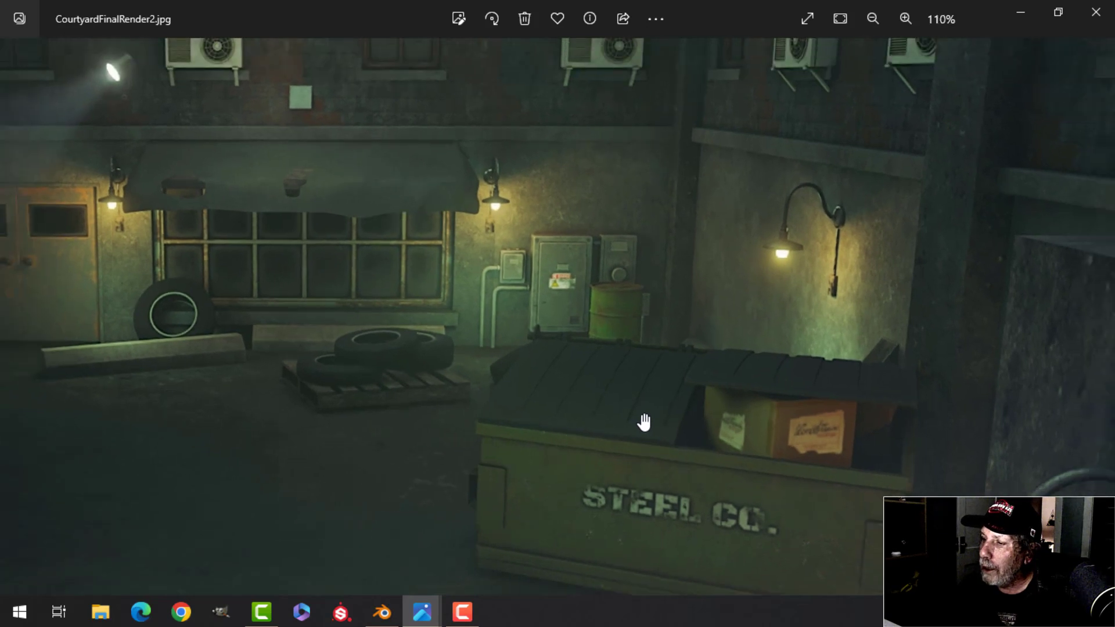
scroll(575, 395, down, 1)
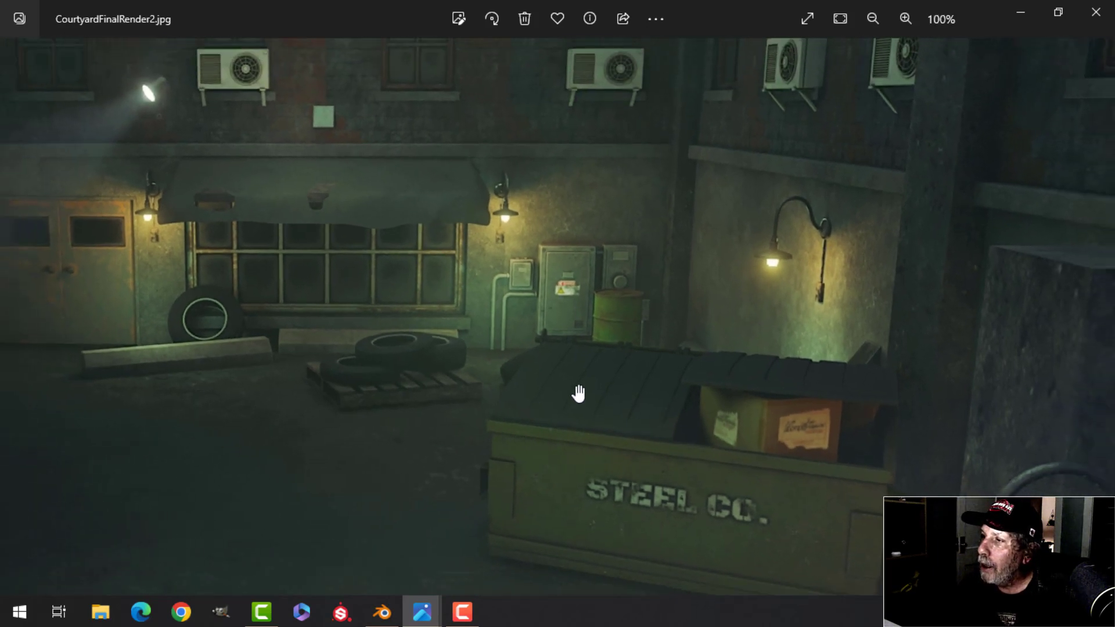
Examine CourtyardFinalRender2.jpg from the upper brick wall with its air conditioners down to the fence gate, double doors and foreground floor
drag(727, 229, 691, 409)
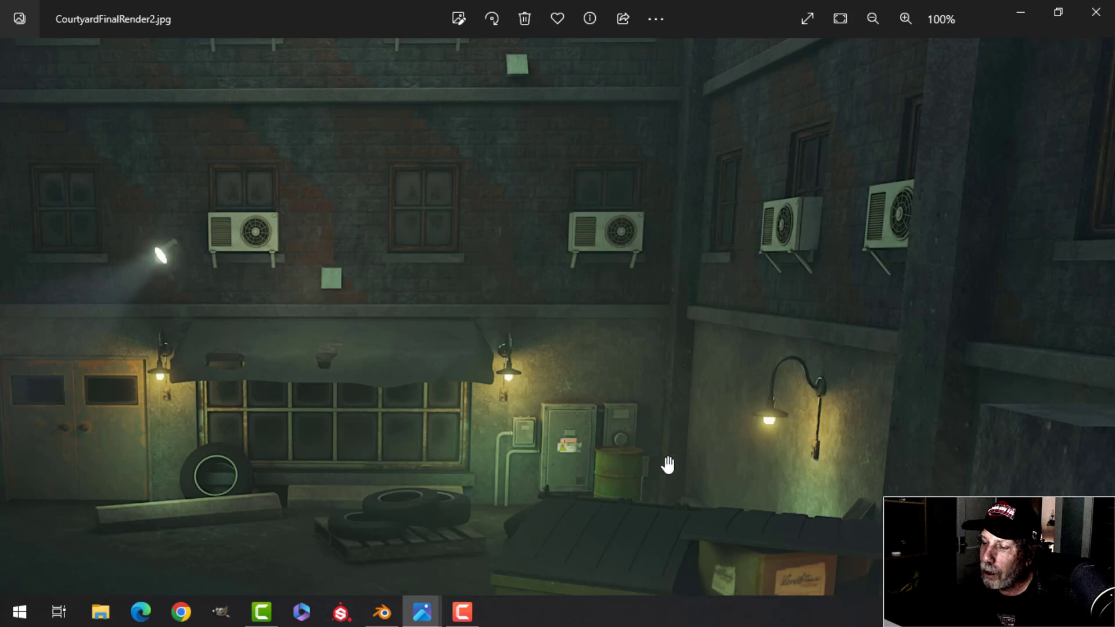
drag(468, 426, 568, 316)
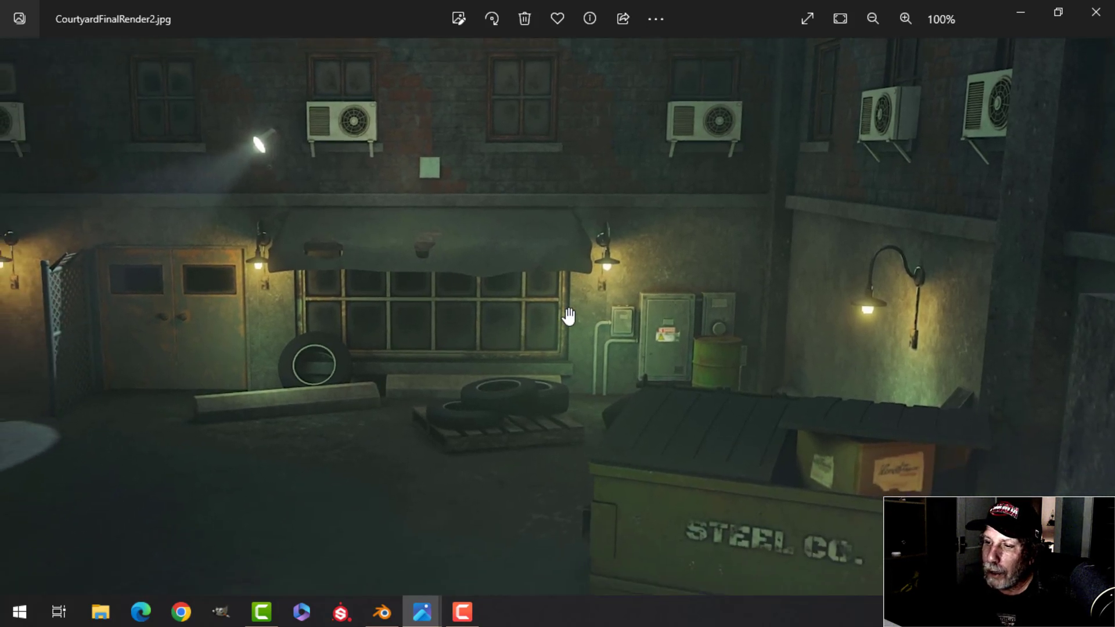
drag(239, 401, 484, 338)
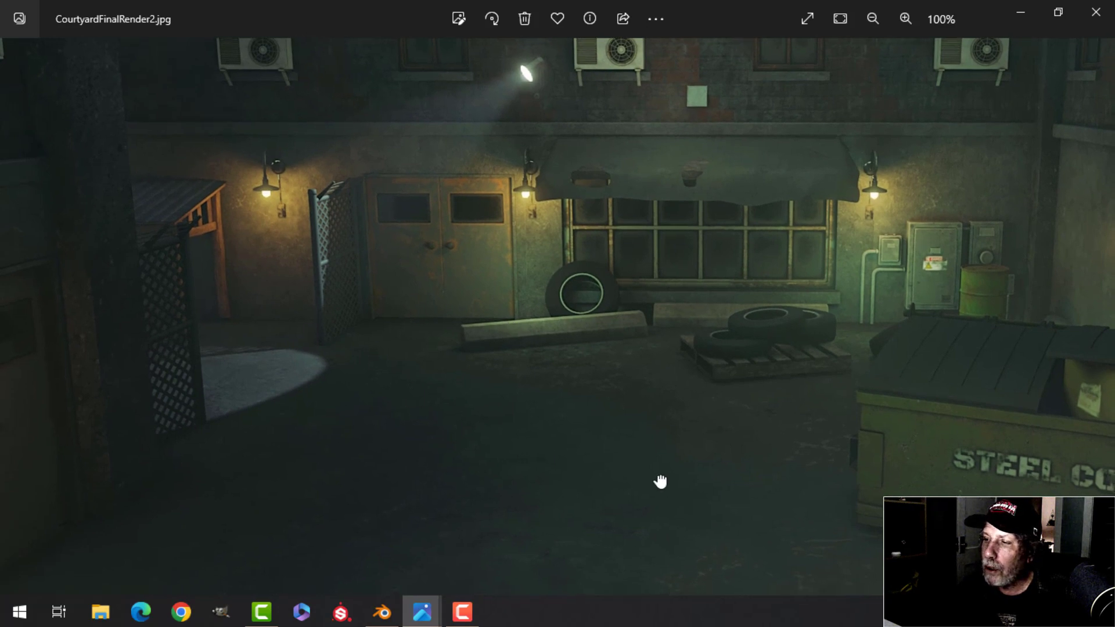
drag(660, 480, 500, 321)
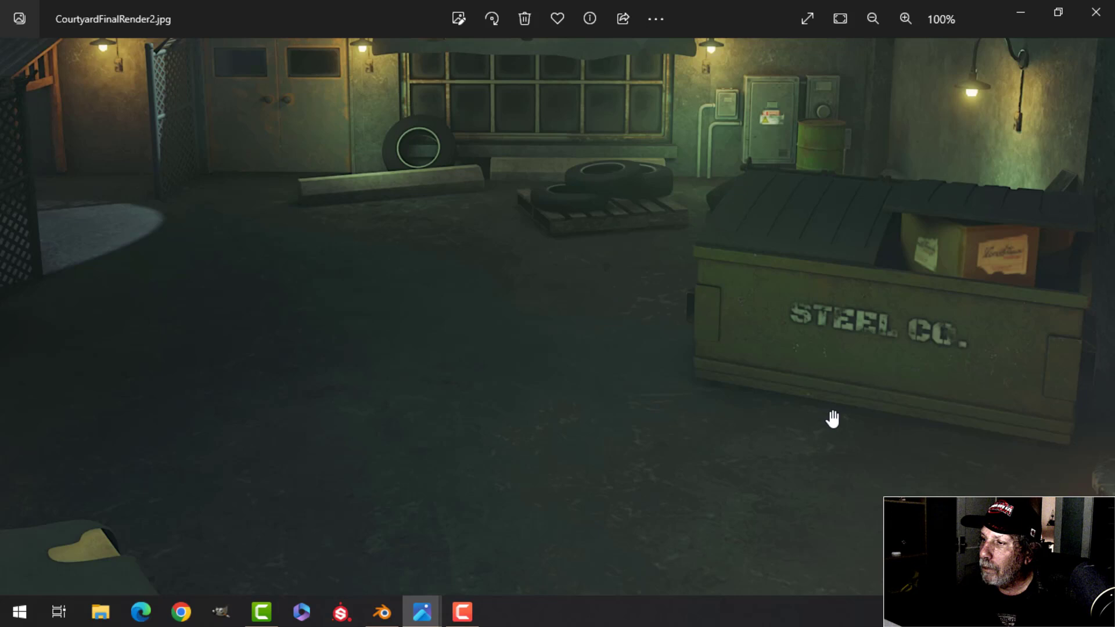
drag(647, 480, 929, 468)
drag(425, 433, 394, 437)
drag(727, 257, 595, 361)
drag(724, 299, 488, 343)
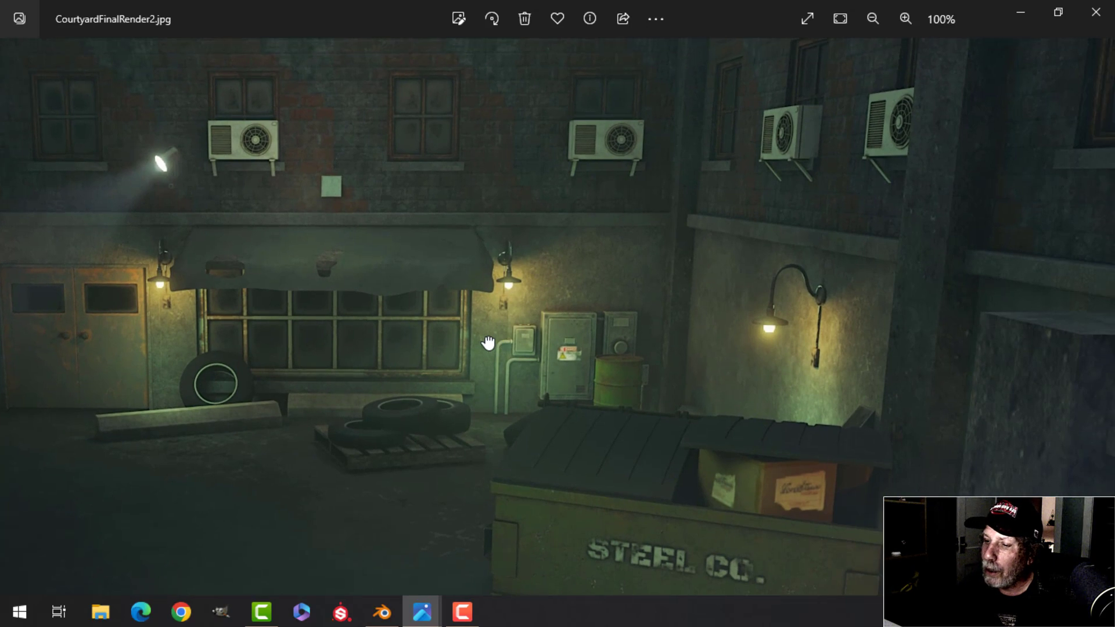
Switch to CourtyardFinalRender3.jpg and examine the full courtyard with its balcony floodlight at 69%
click(422, 611)
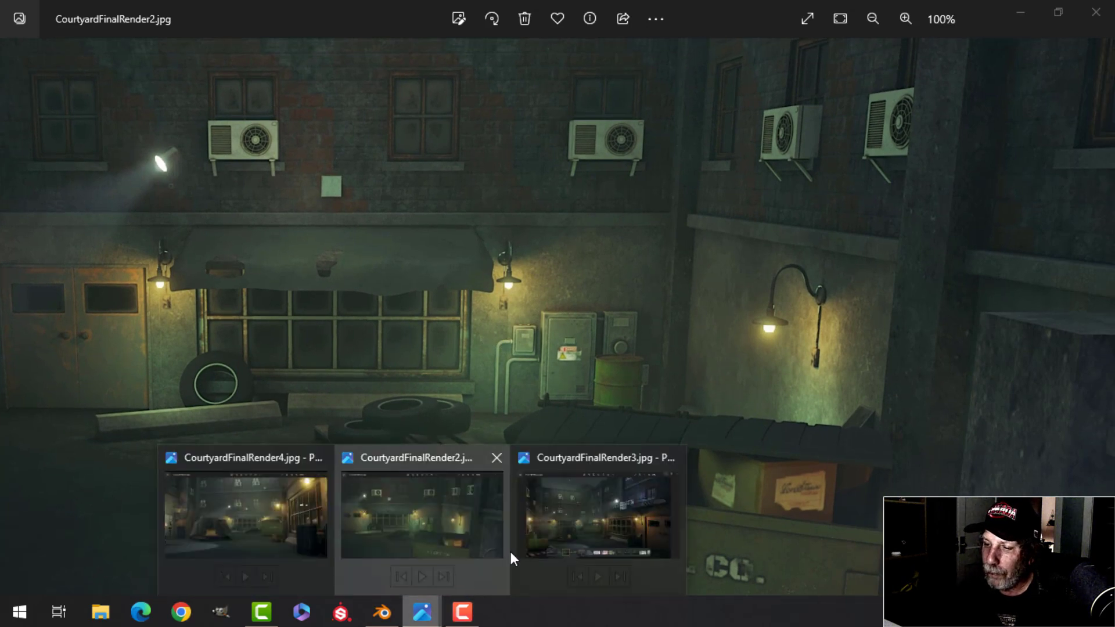
click(598, 517)
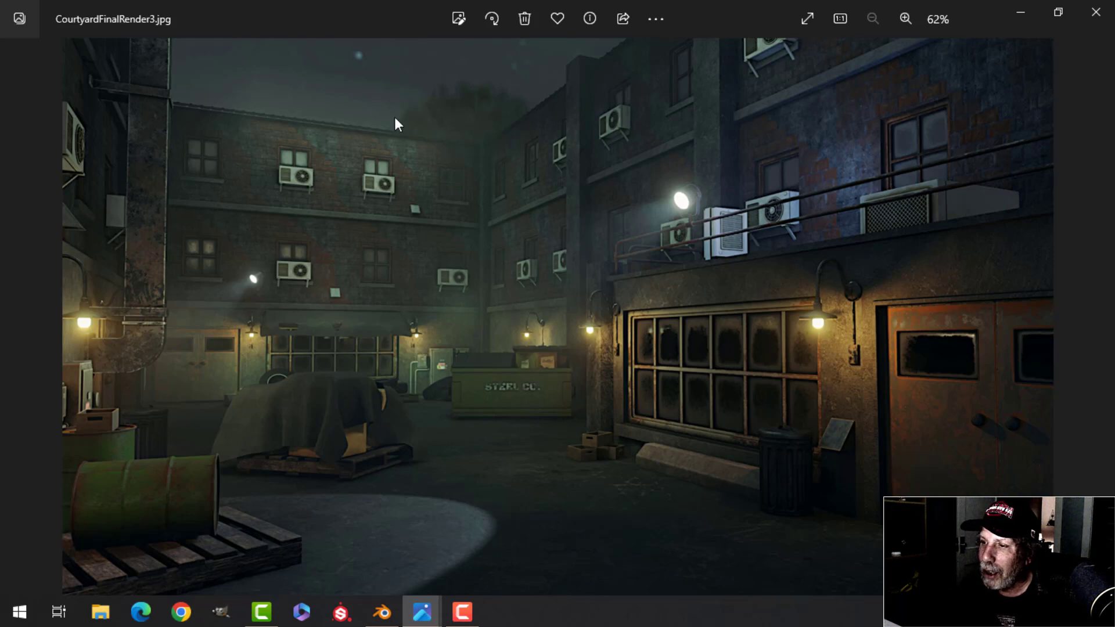
scroll(845, 263, up, 2)
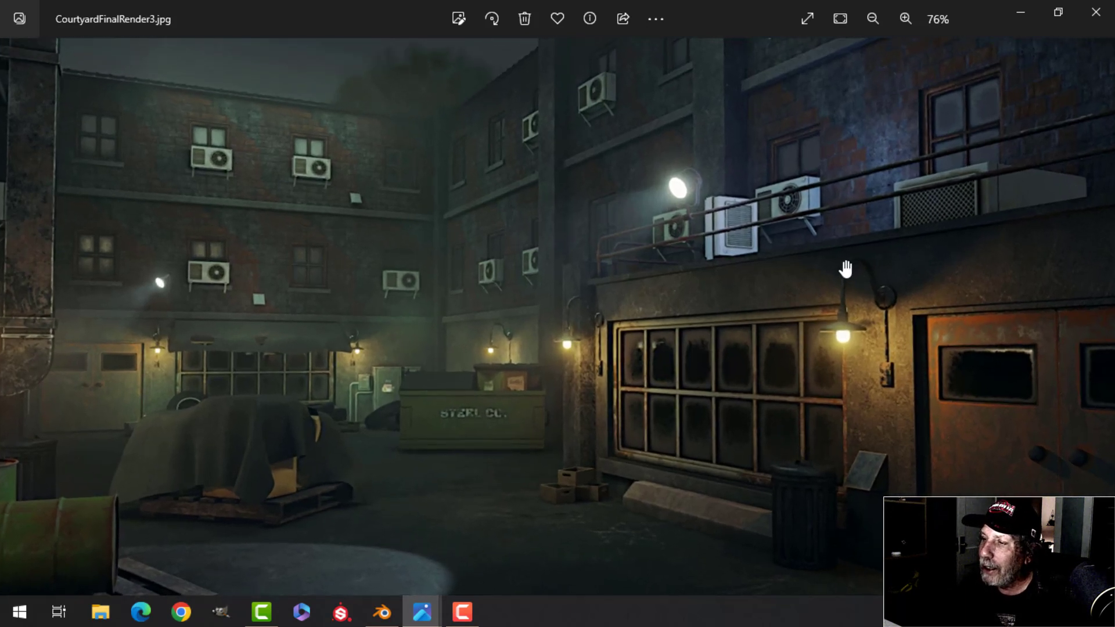
scroll(742, 263, down, 1)
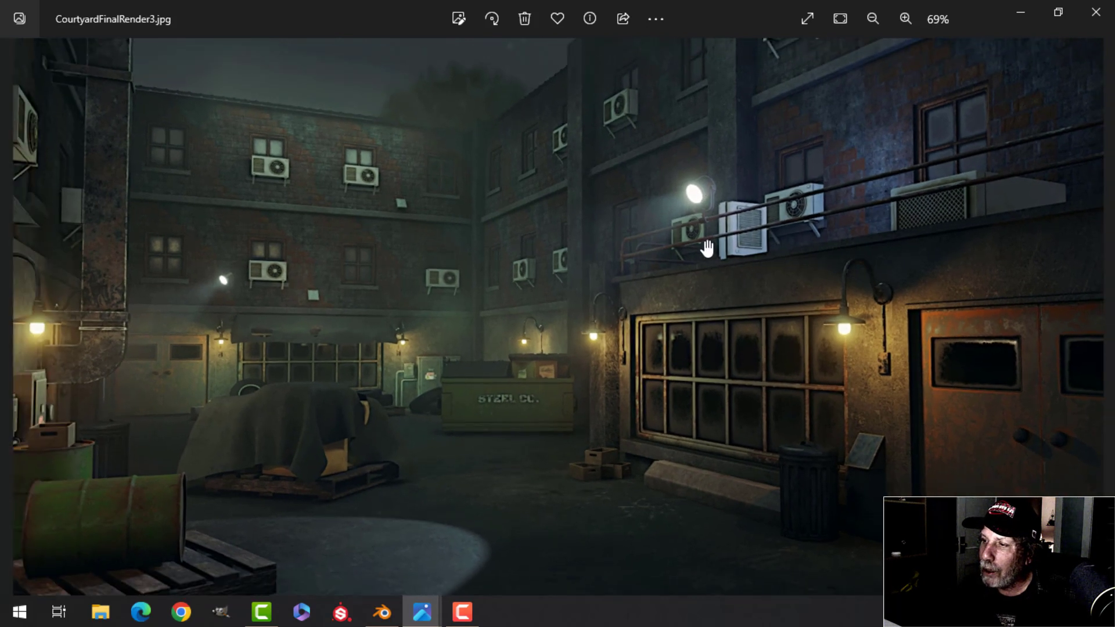
drag(540, 436, 476, 407)
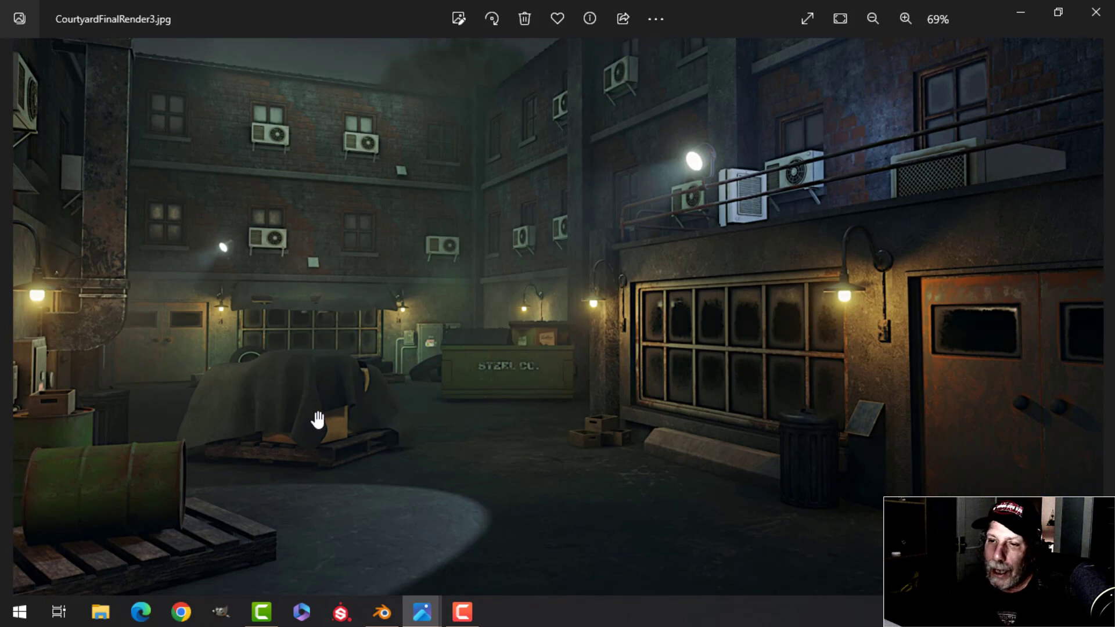
Enlarge CourtyardFinalRender3.jpg to 83% and examine the area from the large window across to the covered pallet and green barrel
drag(465, 279, 468, 213)
scroll(570, 453, up, 2)
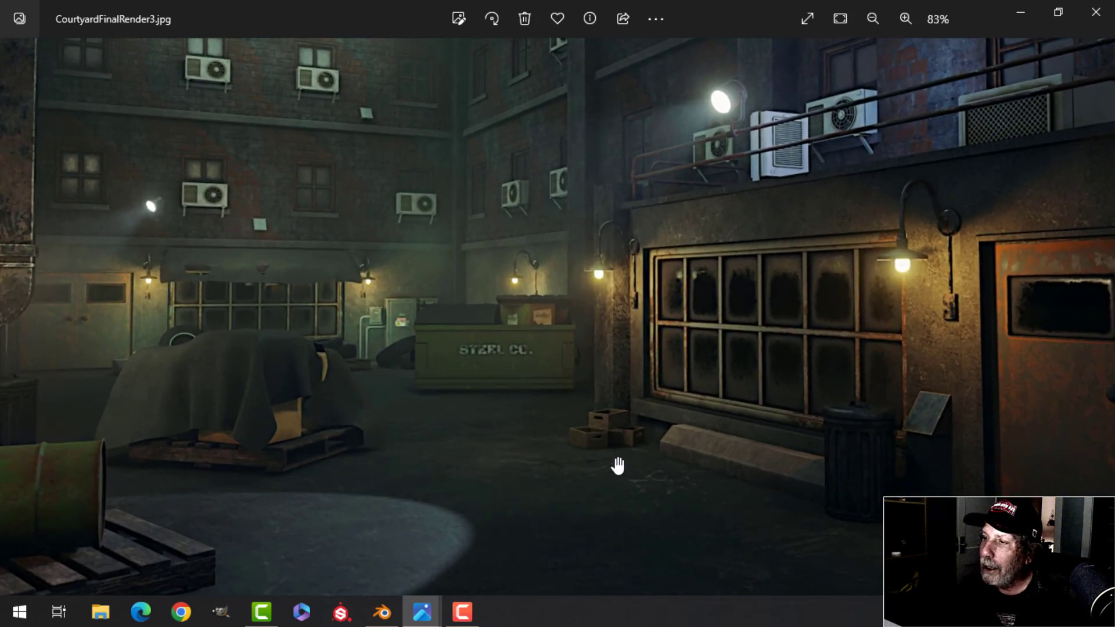
mouse_move(617, 463)
mouse_down()
mouse_move(621, 436)
mouse_move(634, 458)
mouse_up()
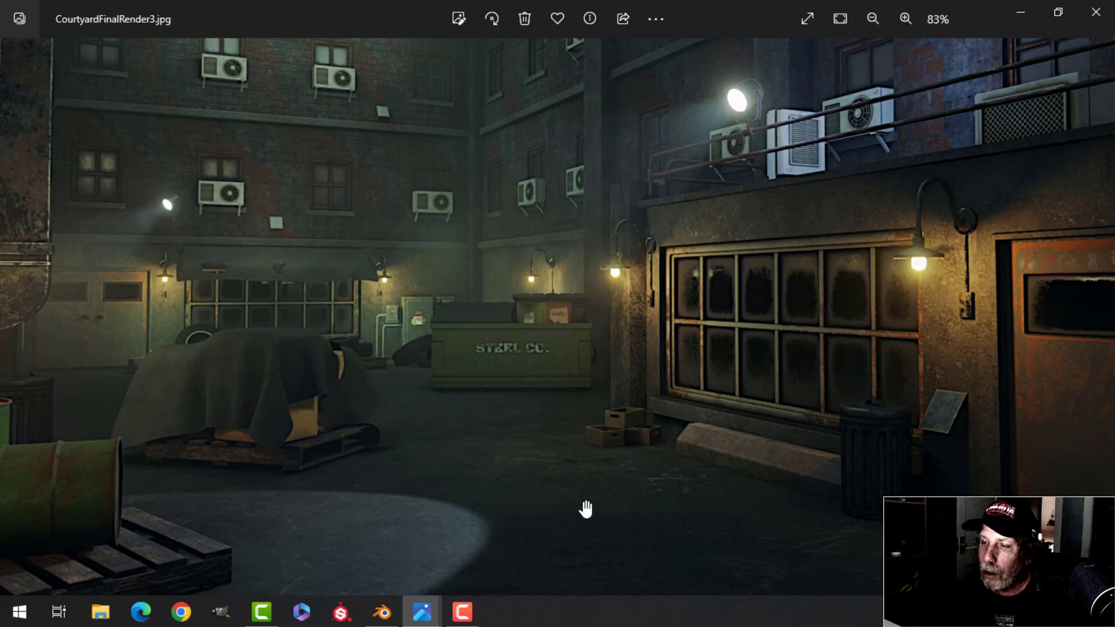
drag(480, 451, 620, 465)
drag(596, 372, 593, 317)
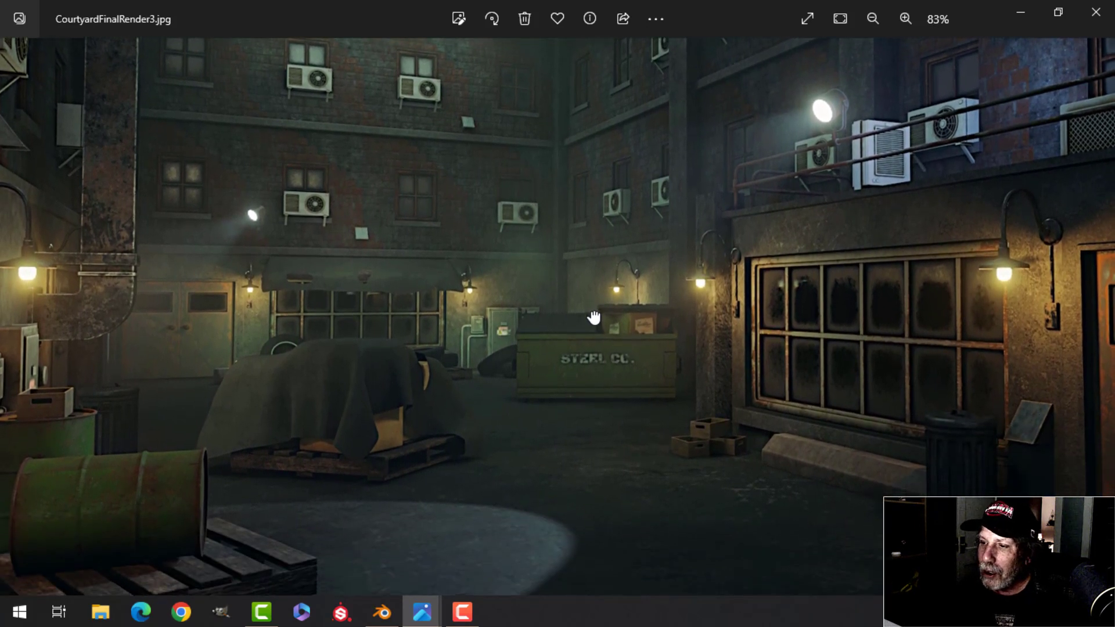